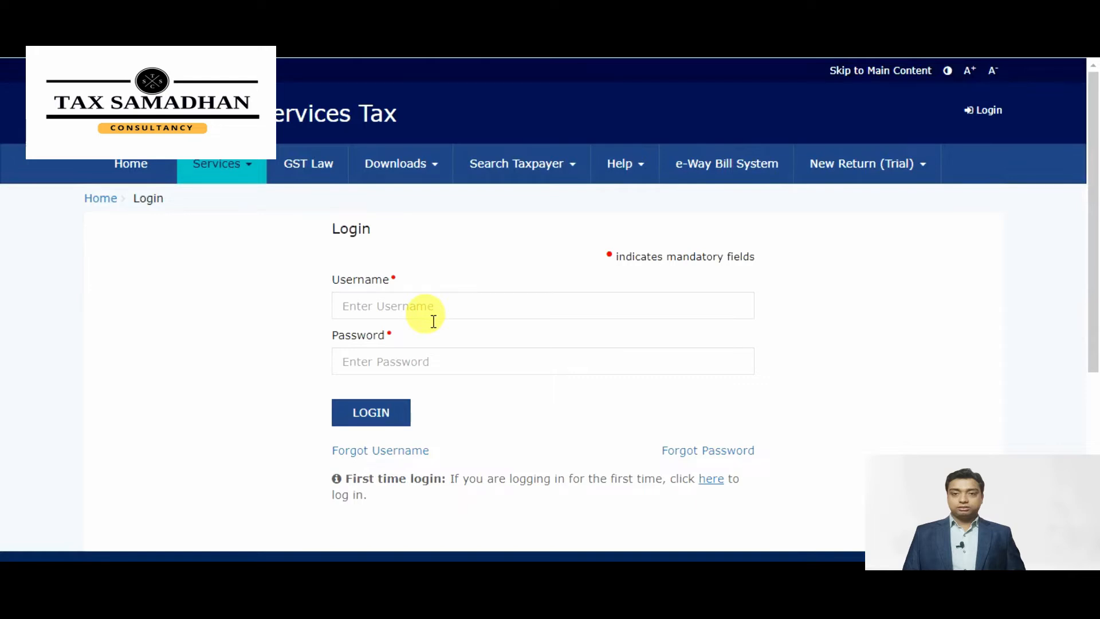
# Sign in with the account username and password, and open the GST PMT-09 transfer form from the Electronic Cash Ledger.
pyautogui.click(434, 321)
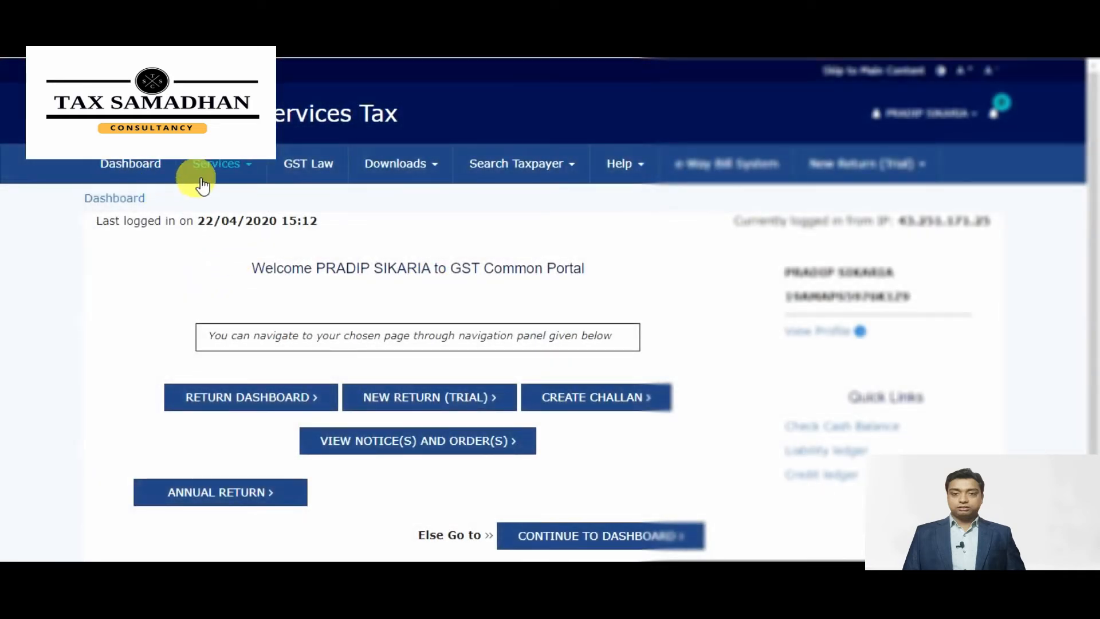
pyautogui.click(248, 171)
pyautogui.moveTo(227, 207)
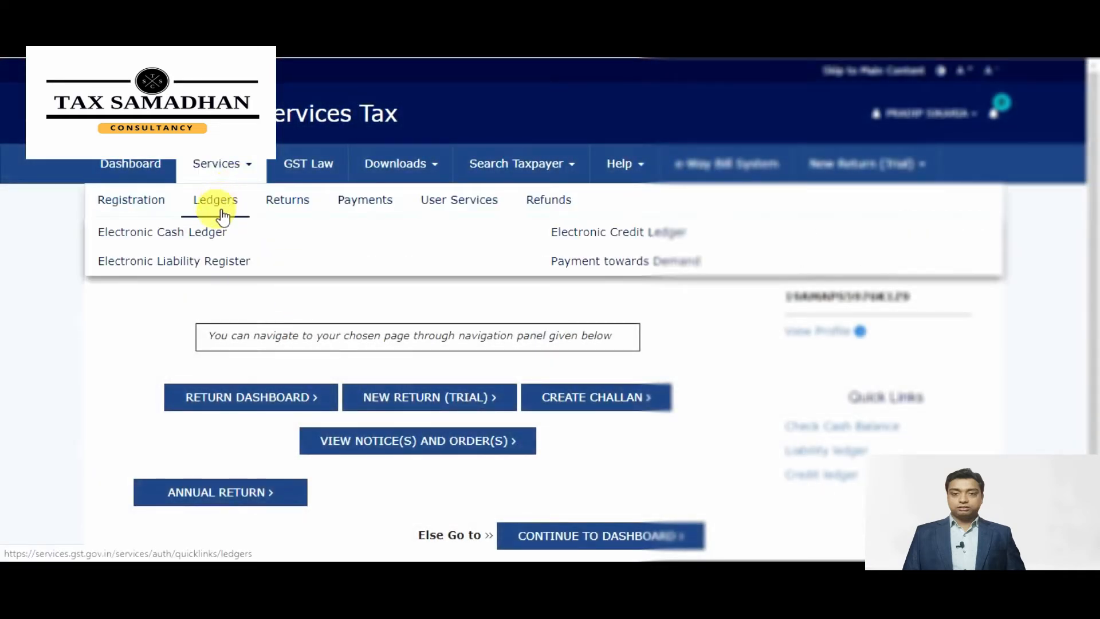
pyautogui.click(208, 234)
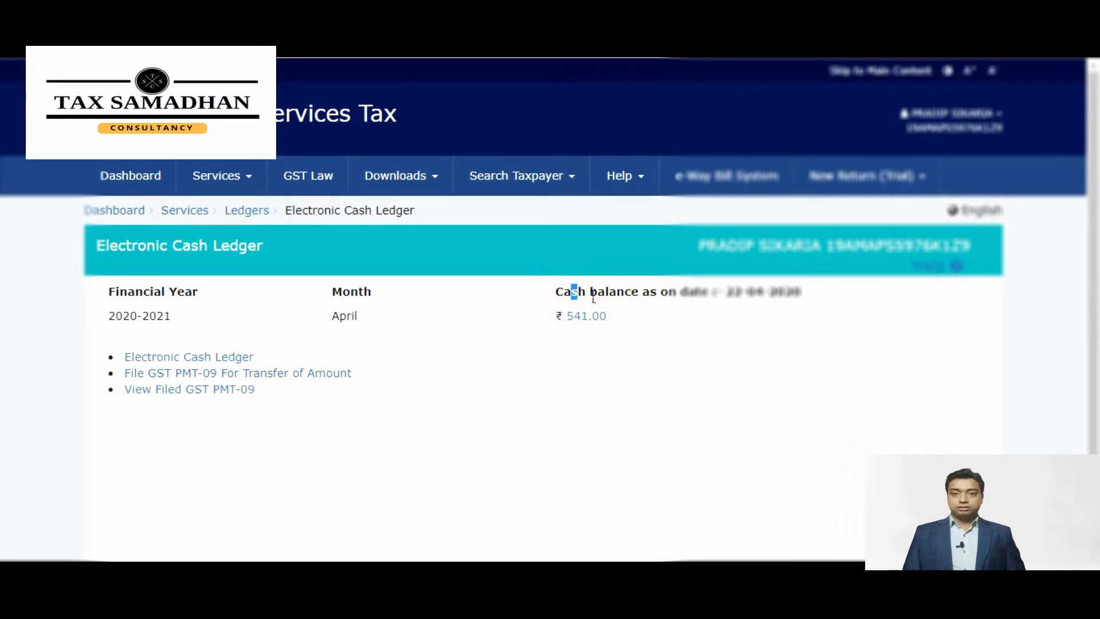
pyautogui.click(305, 375)
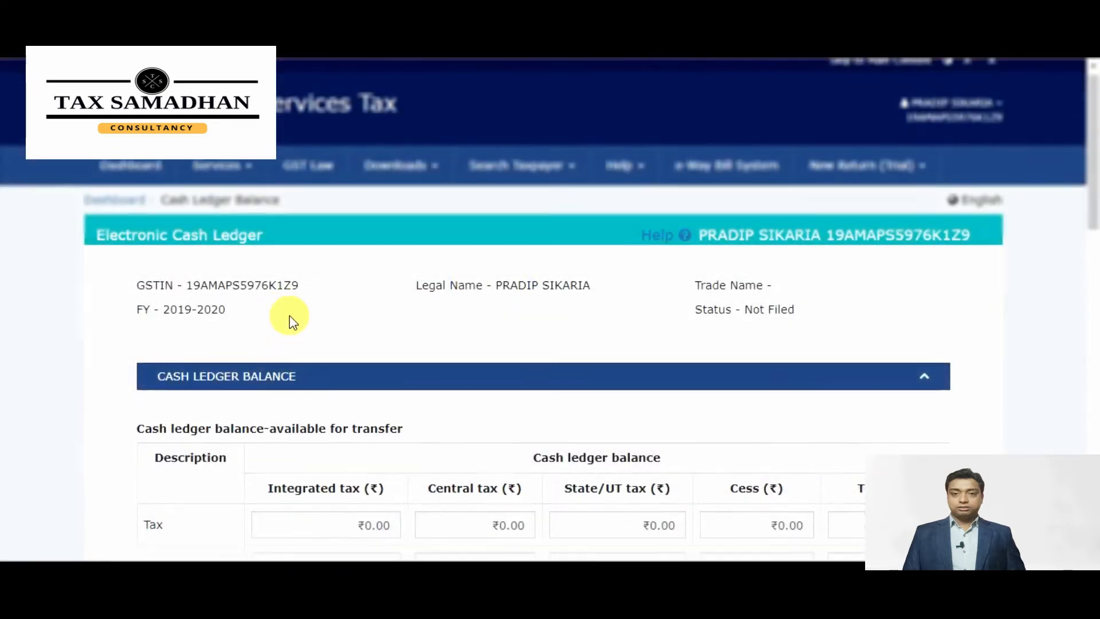
# Examine the cash ledger balance available for transfer and the preview of the updated balance under each tax head.
pyautogui.scroll(-4, 321, 292)
pyautogui.scroll(3, 380, 229)
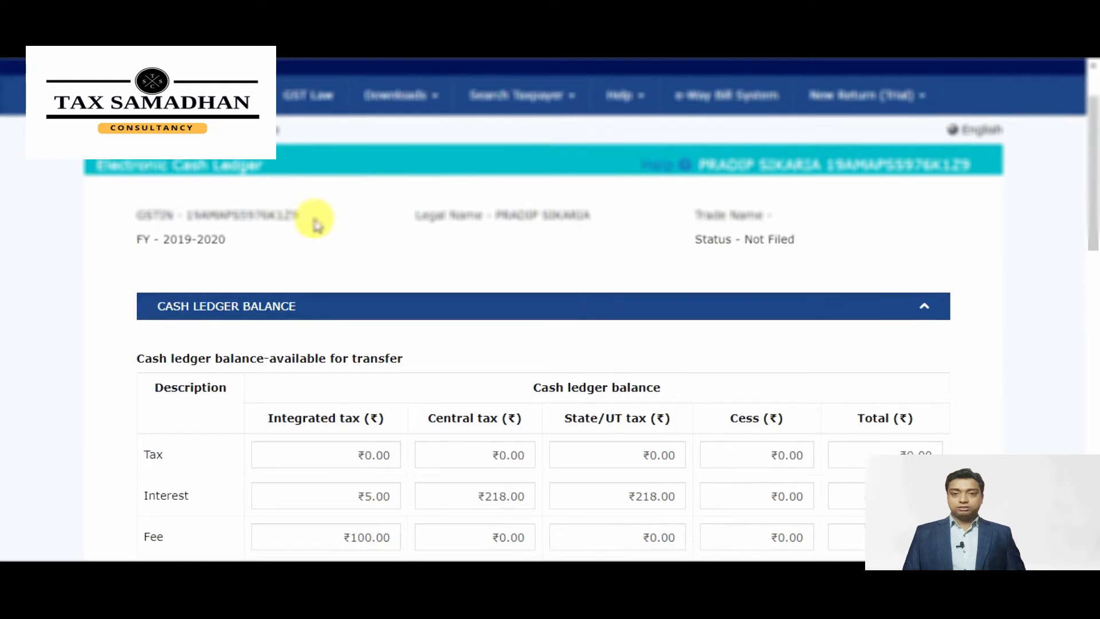
pyautogui.scroll(-5, 572, 216)
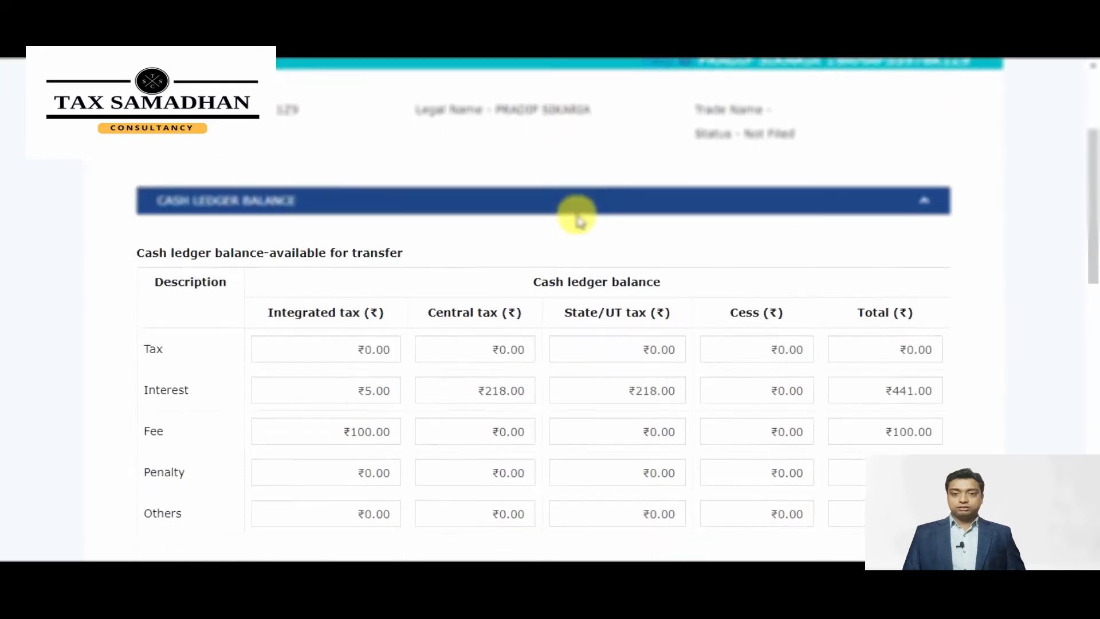
pyautogui.scroll(-4, 583, 223)
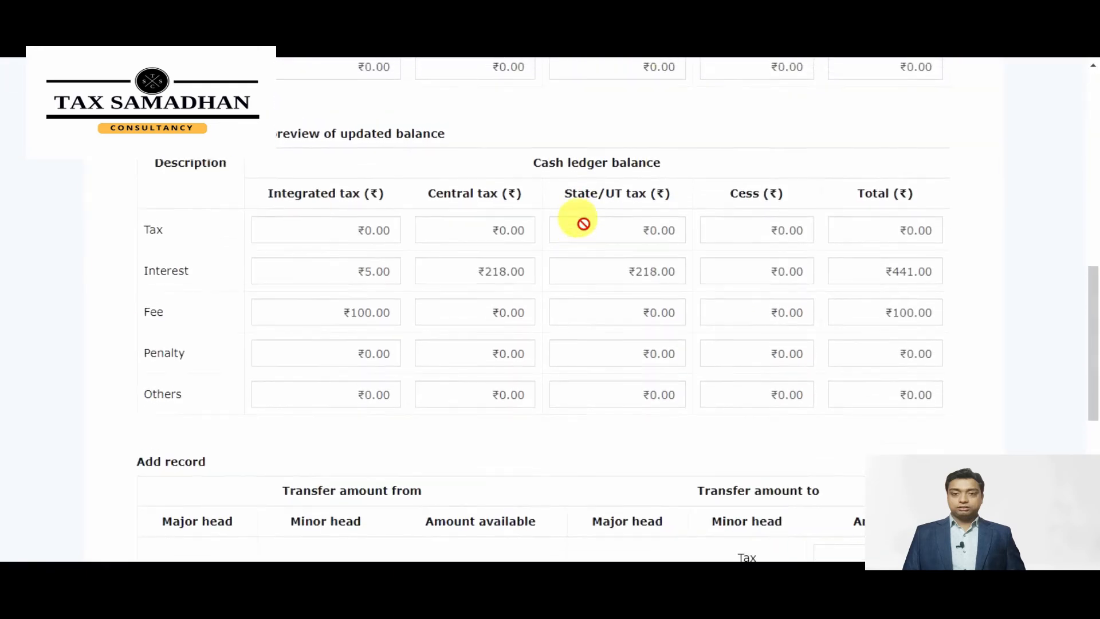
pyautogui.scroll(5, 583, 222)
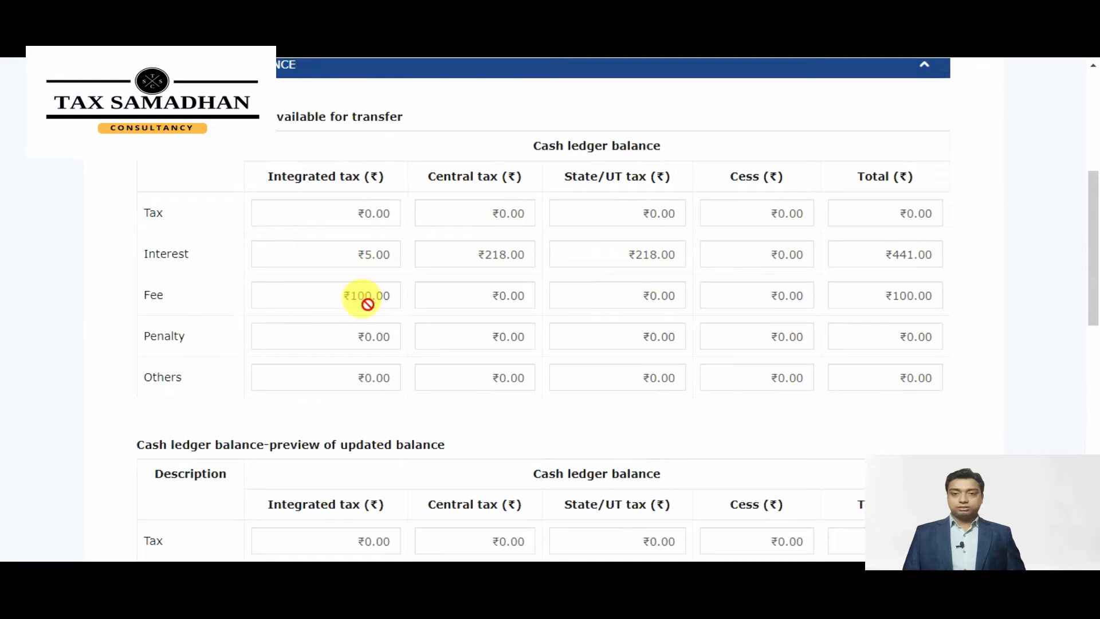
pyautogui.scroll(-1, 461, 296)
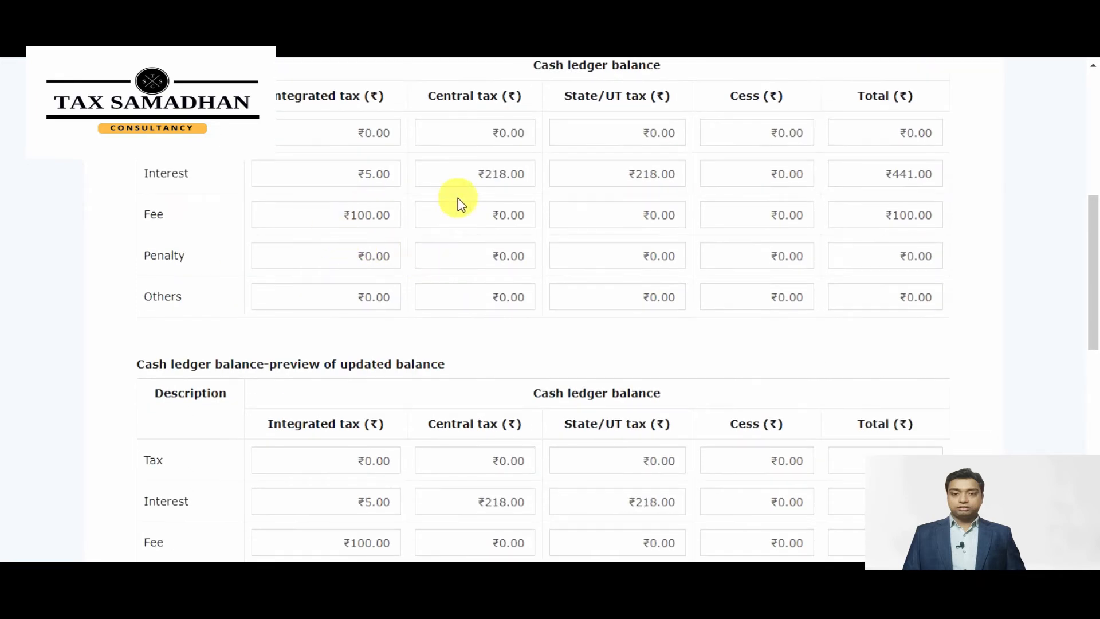
pyautogui.scroll(-2, 411, 225)
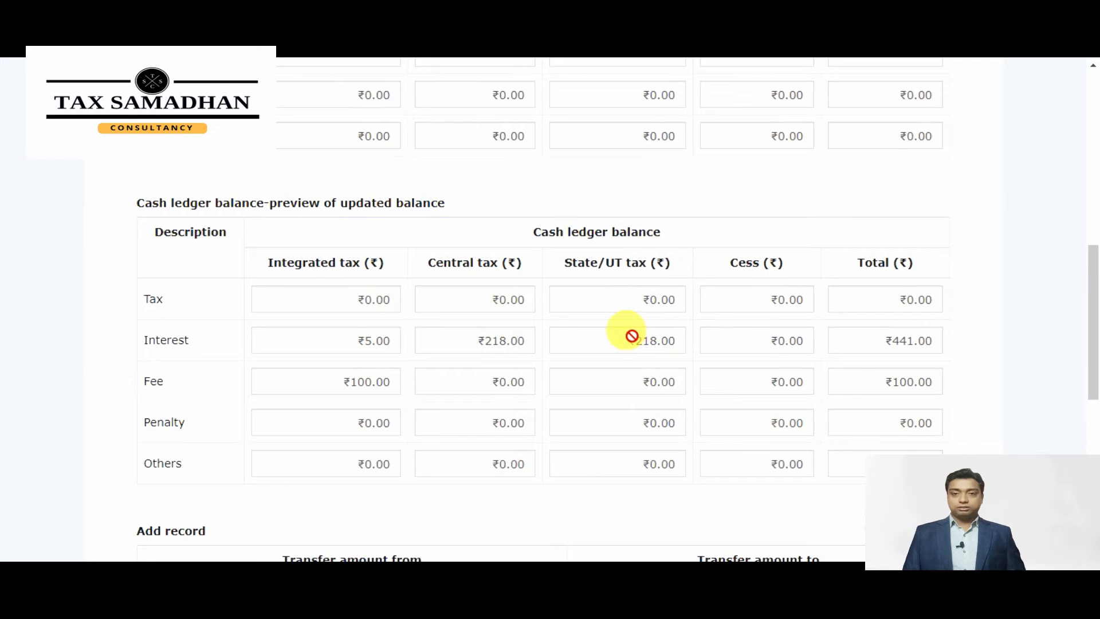
# In the Add record section, set the source major head to IGST and review the minor head and destination major head options.
pyautogui.scroll(-7, 630, 335)
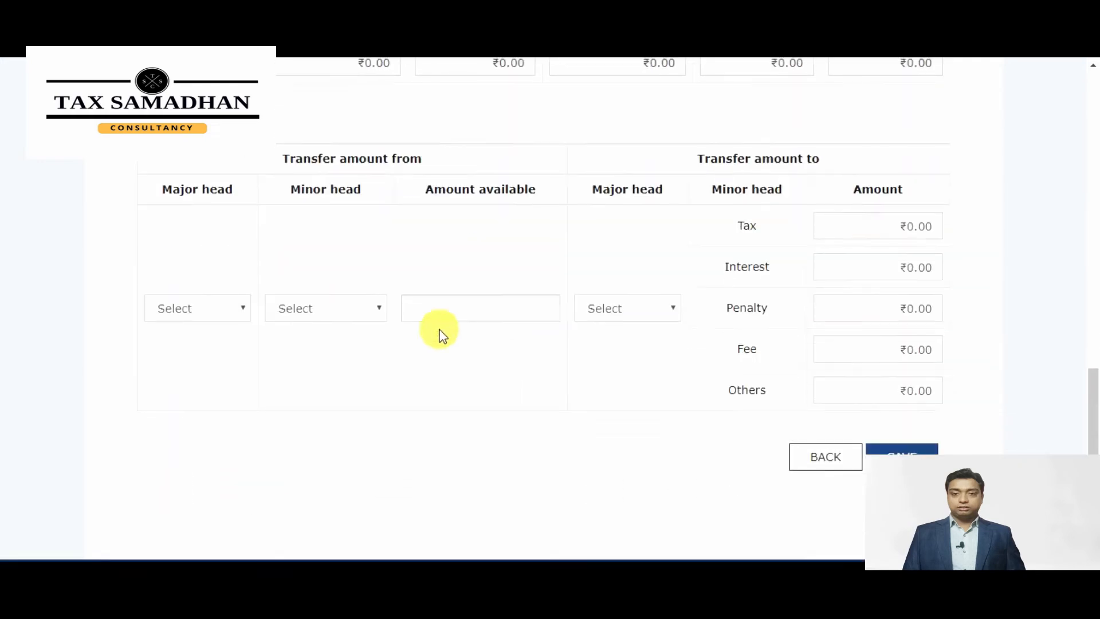
pyautogui.click(206, 315)
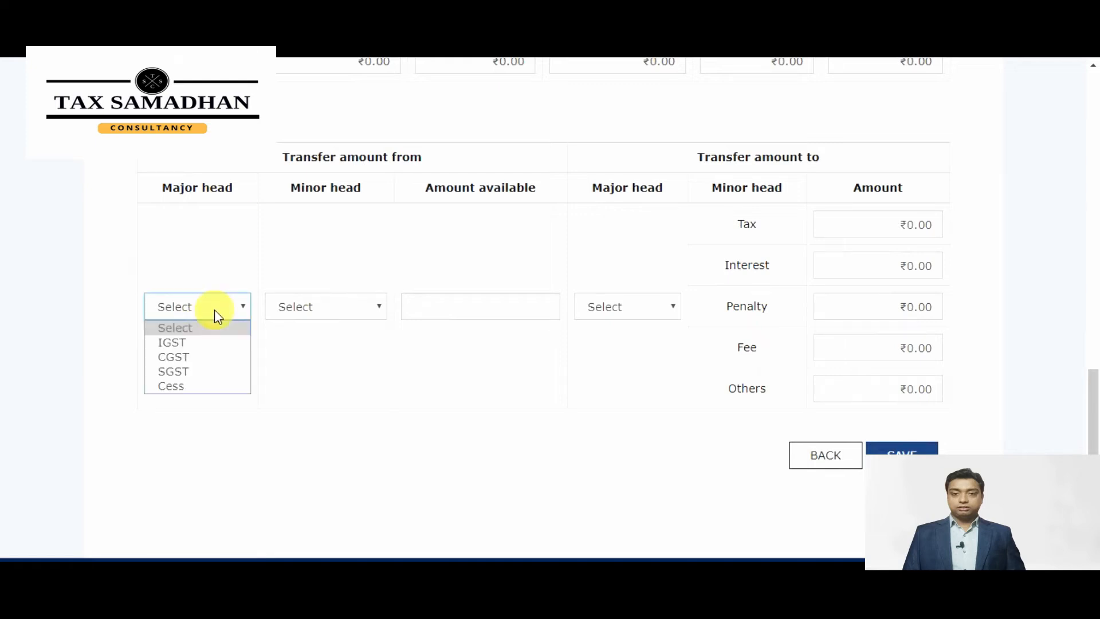
pyautogui.click(188, 342)
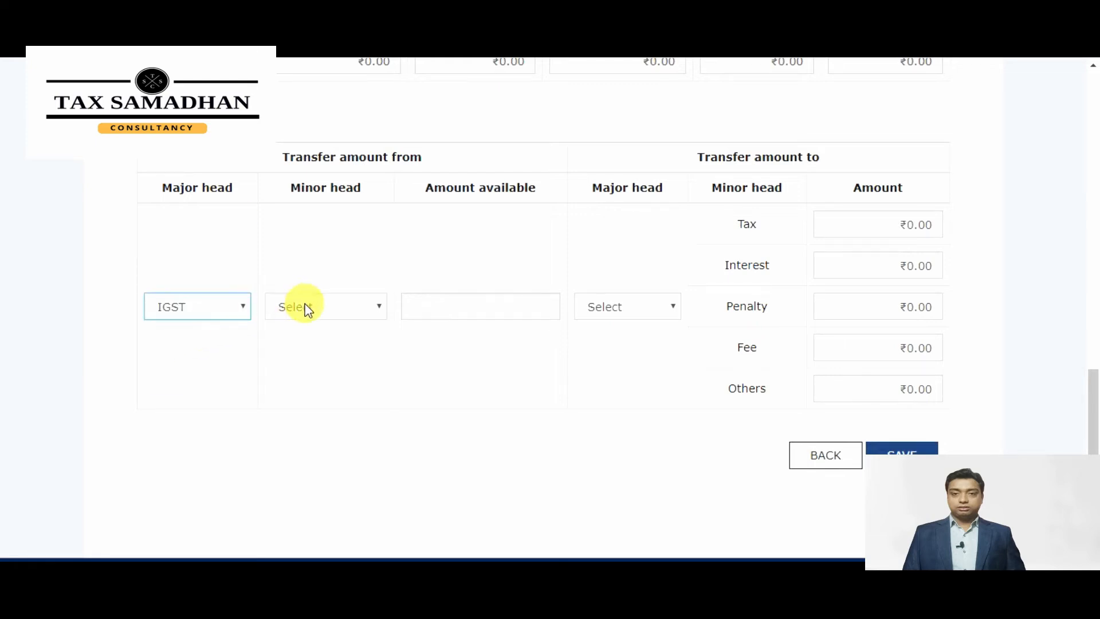
pyautogui.click(305, 306)
pyautogui.click(201, 339)
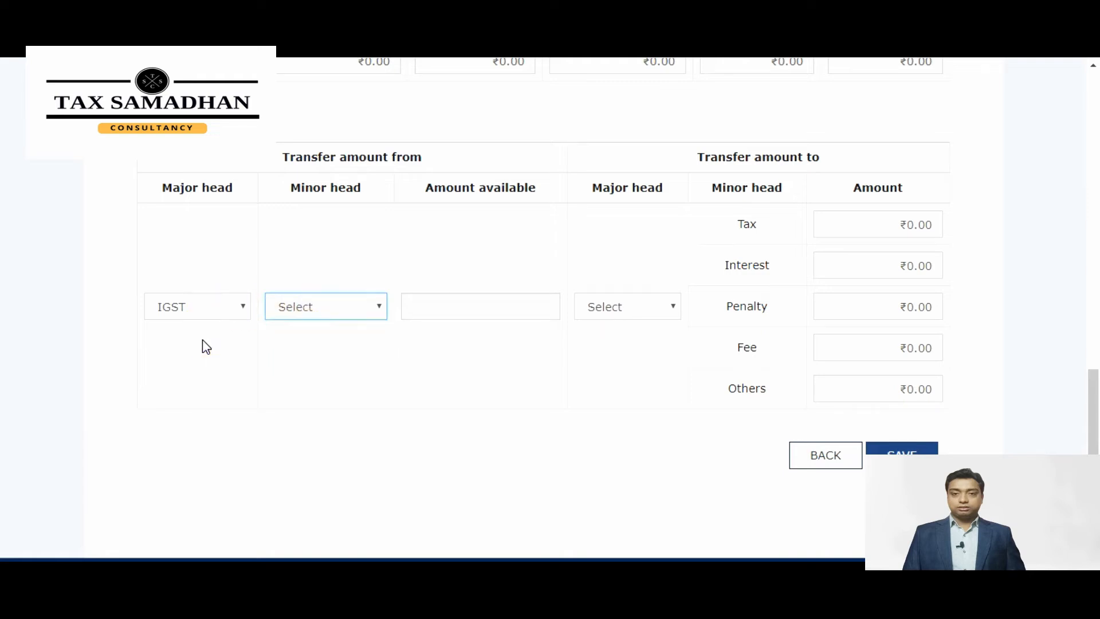
pyautogui.click(315, 312)
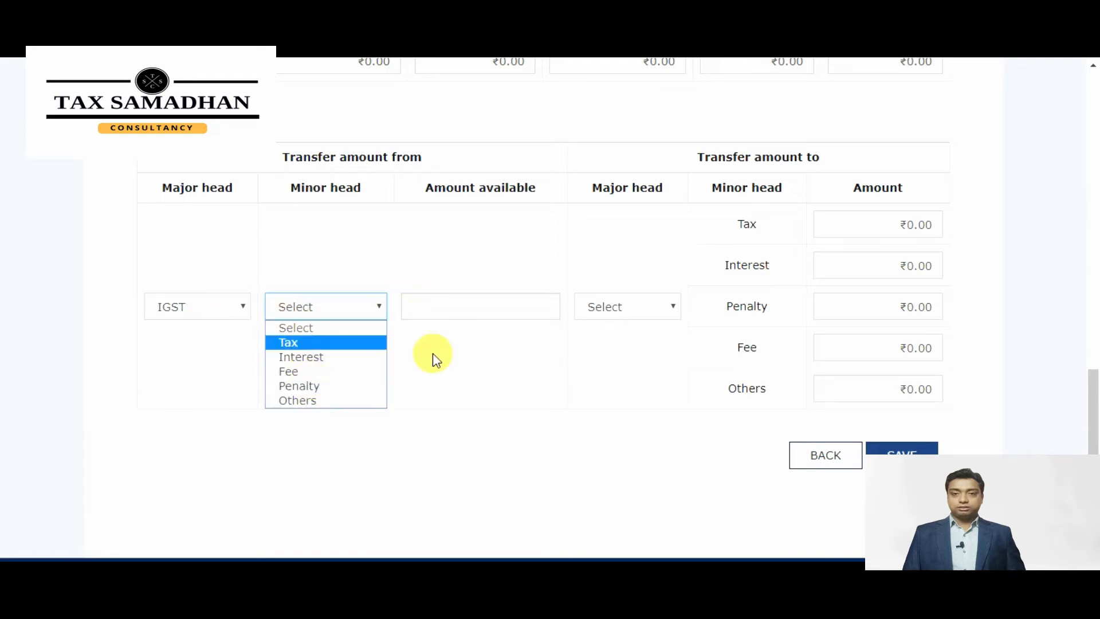
pyautogui.click(566, 315)
pyautogui.click(671, 308)
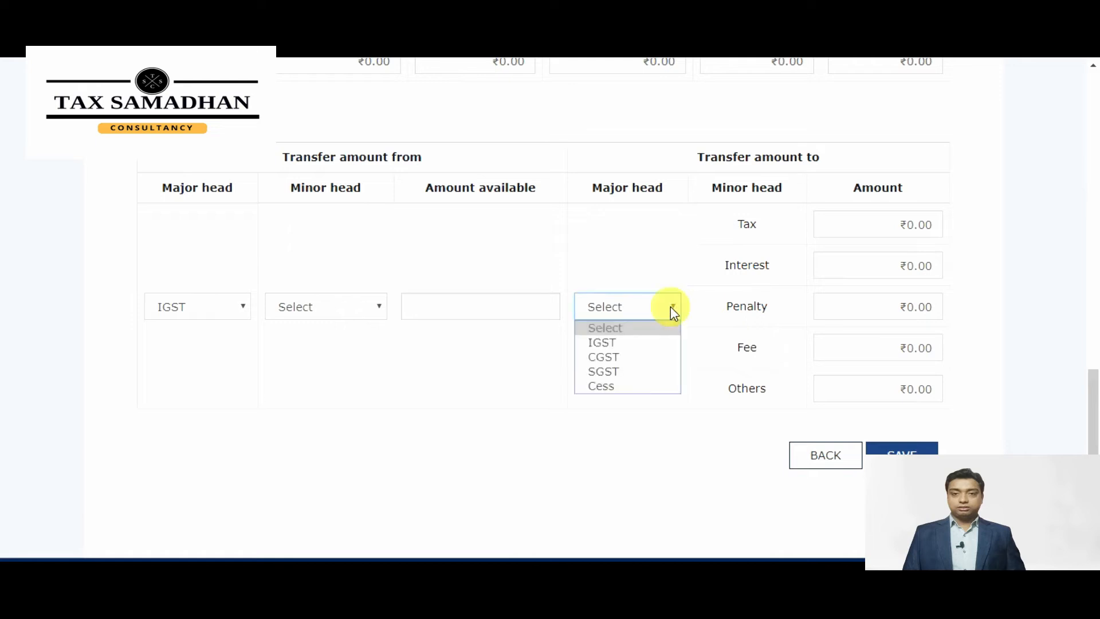
pyautogui.click(457, 390)
# Check the integrated tax balances available for transfer and set the source minor head to Interest.
pyautogui.scroll(10, 253, 318)
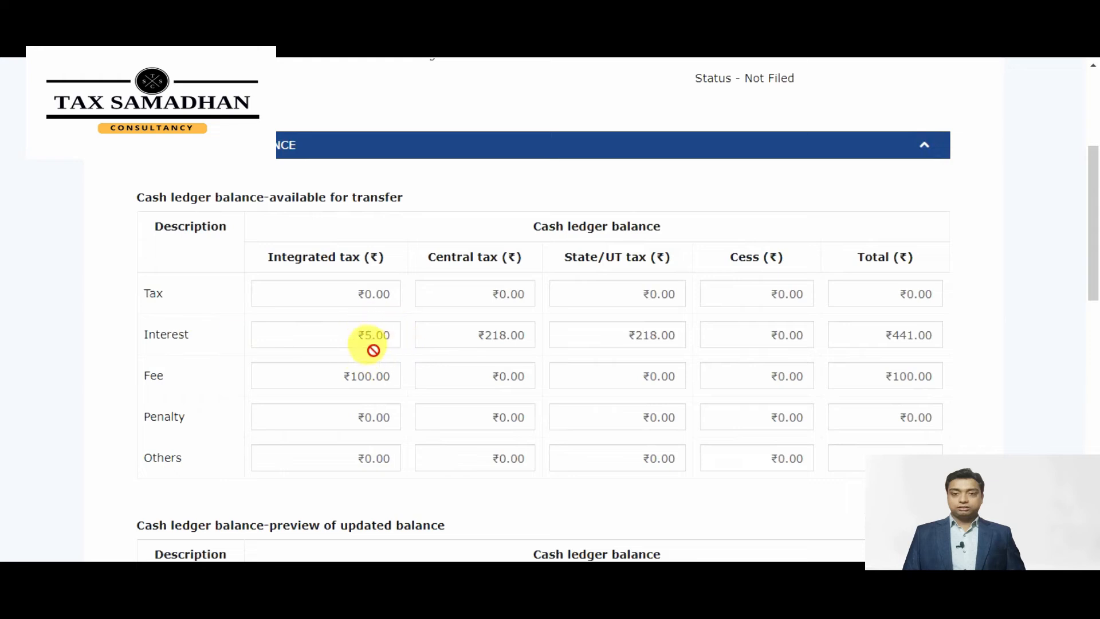
pyautogui.scroll(-10, 394, 329)
pyautogui.scroll(-2, 397, 325)
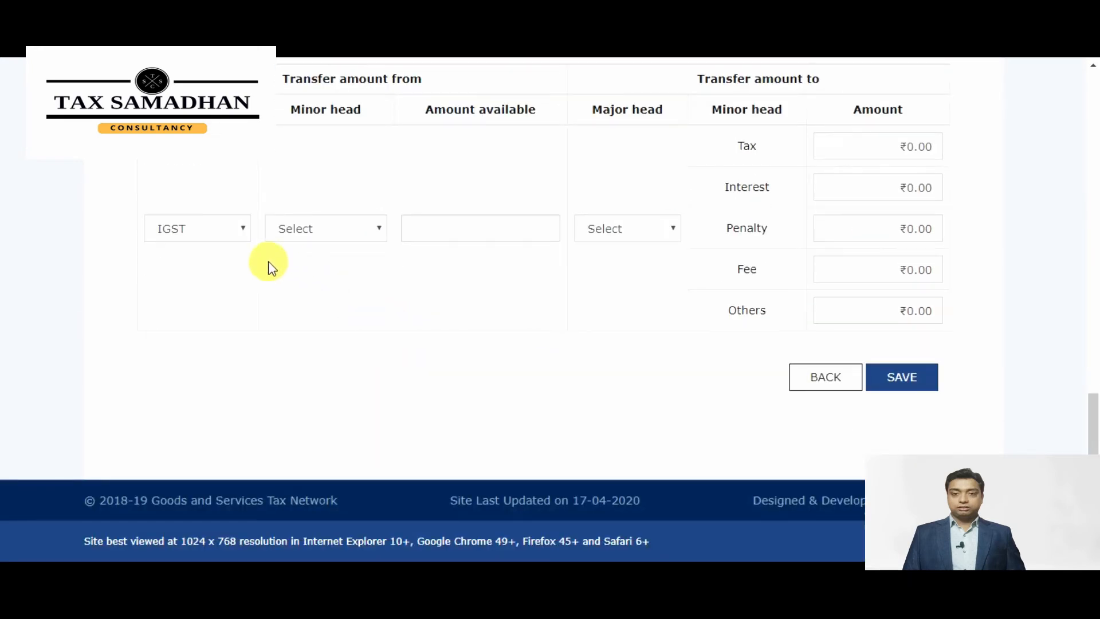
pyautogui.click(356, 236)
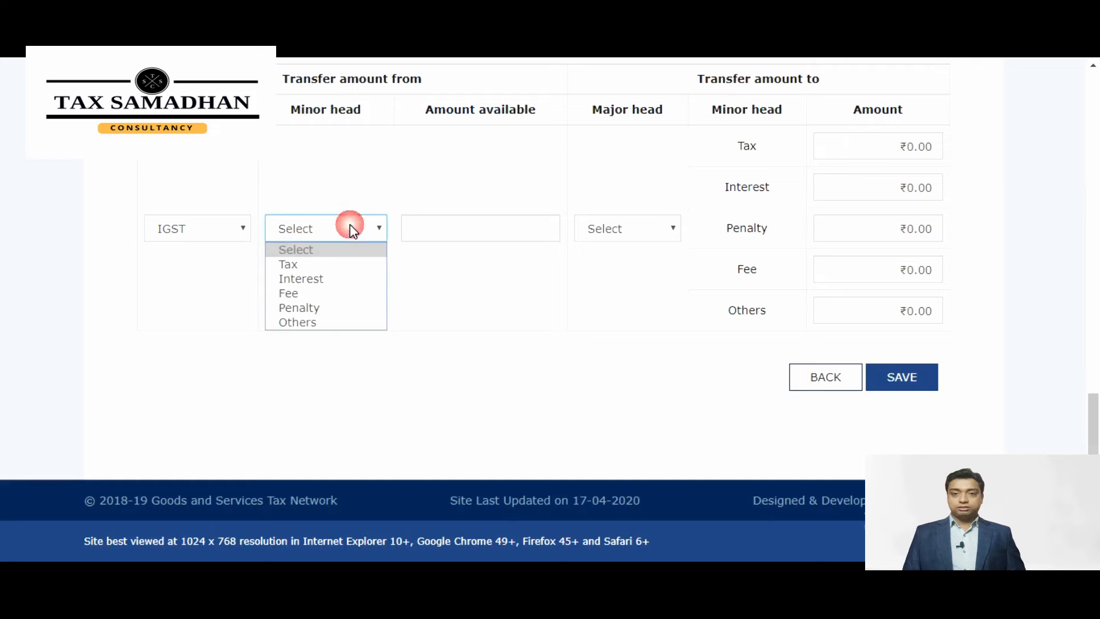
pyautogui.click(309, 277)
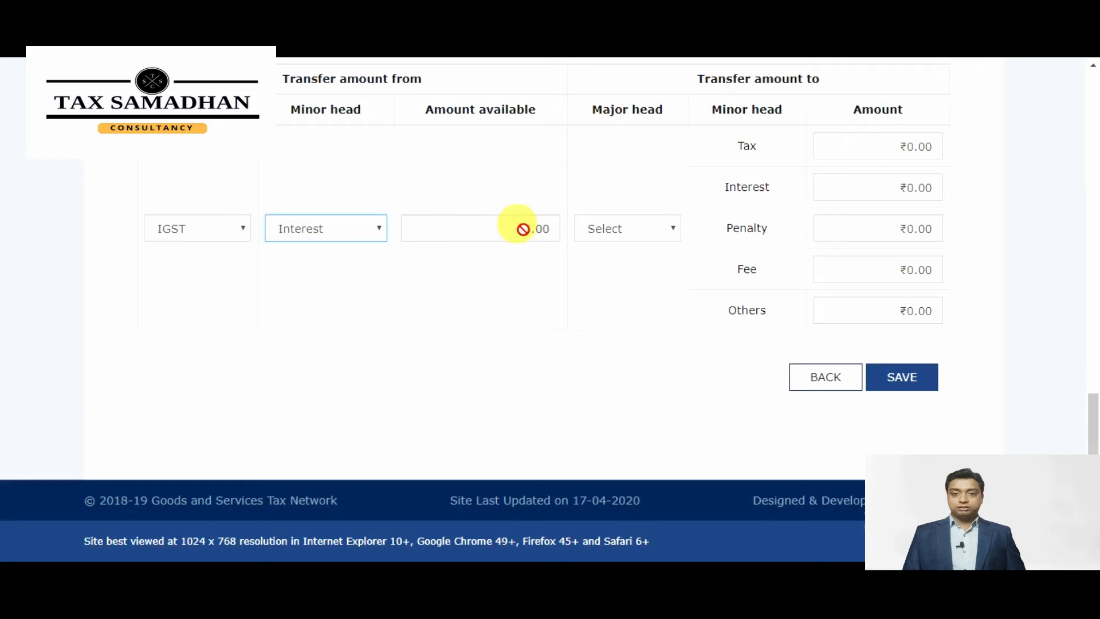
# Set the destination major head to CGST with ₹5 under Tax, and save and confirm the transfer record.
pyautogui.click(644, 238)
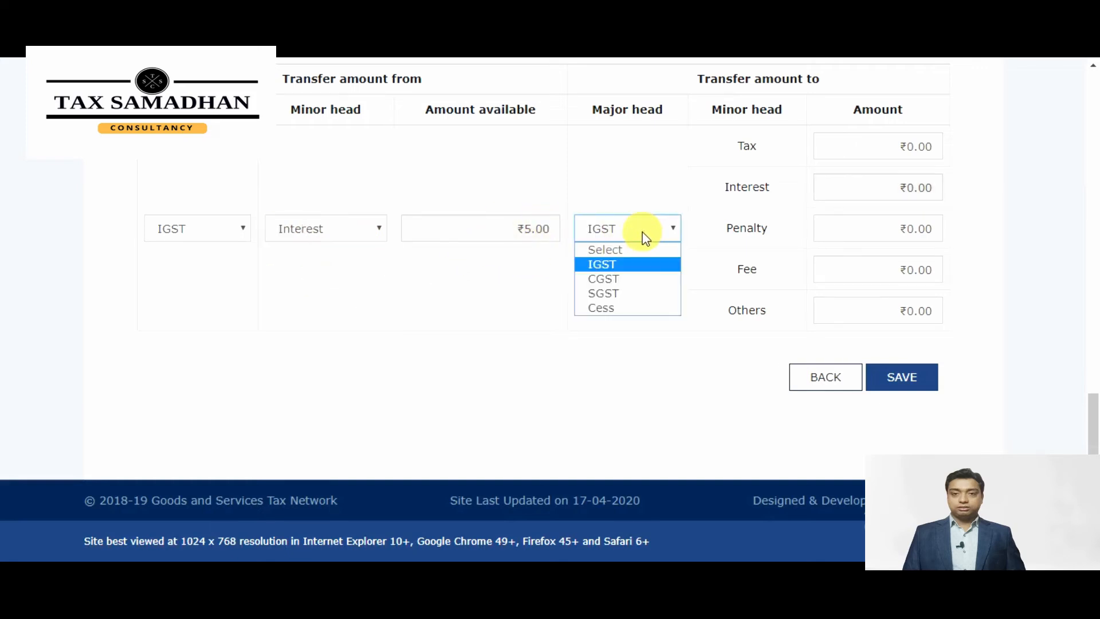
pyautogui.click(623, 279)
pyautogui.click(853, 160)
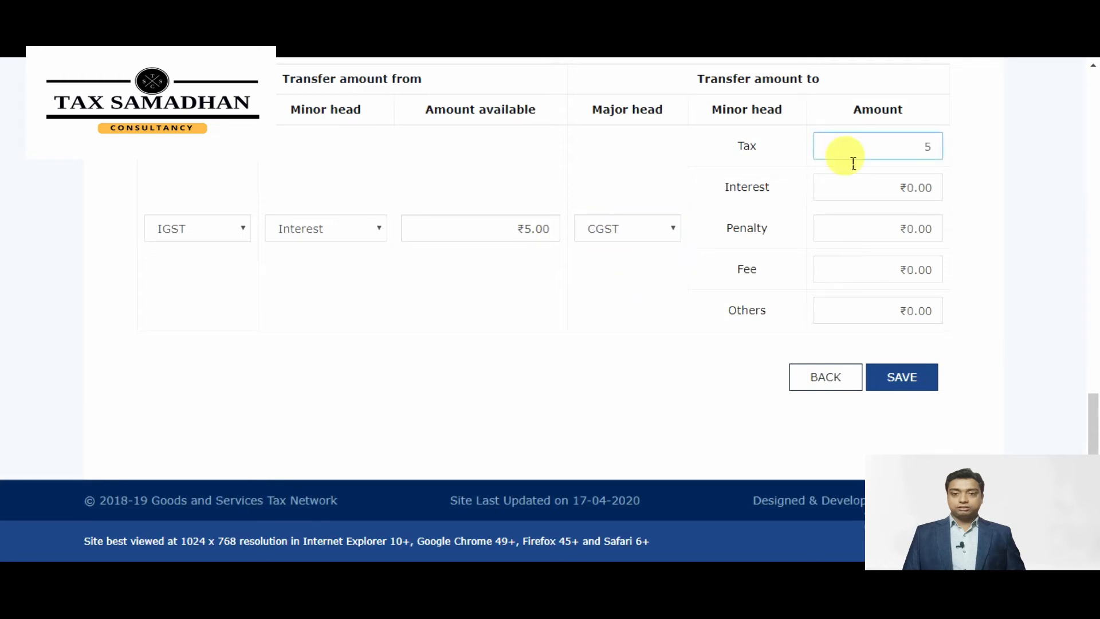
pyautogui.click(904, 376)
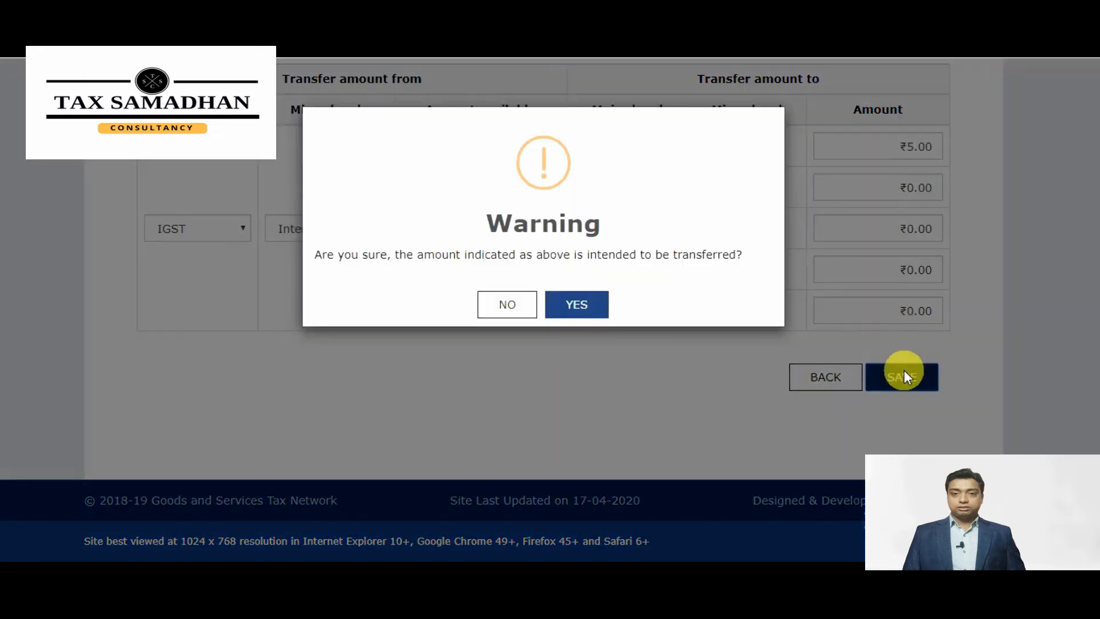
pyautogui.click(572, 298)
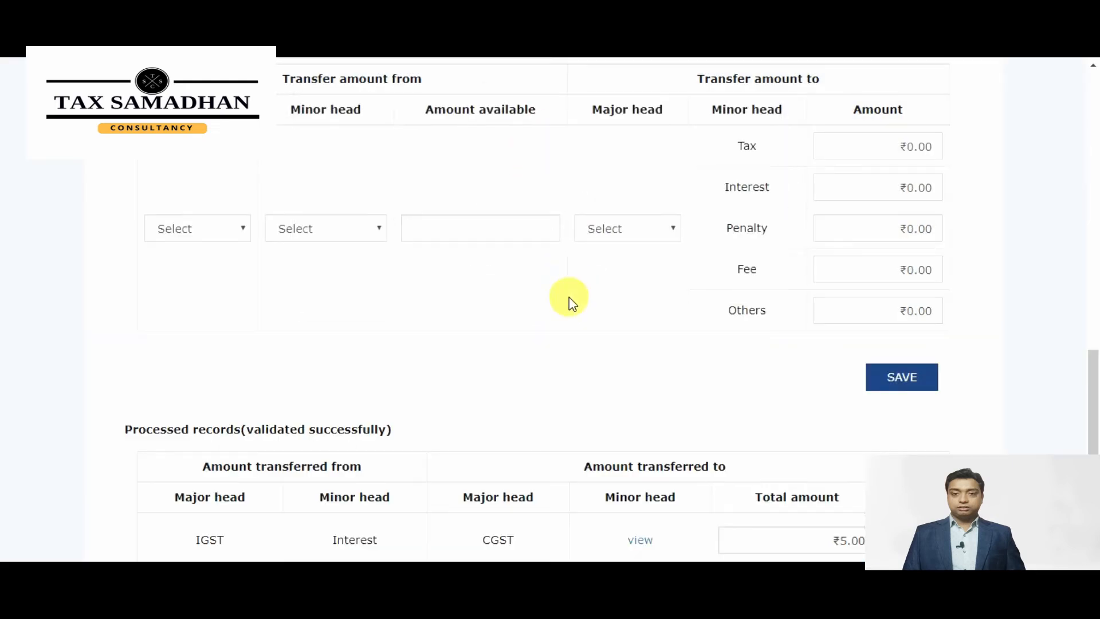
# Examine the updated cash ledger balance preview and the processed record for the IGST interest transfer.
pyautogui.scroll(5, 572, 298)
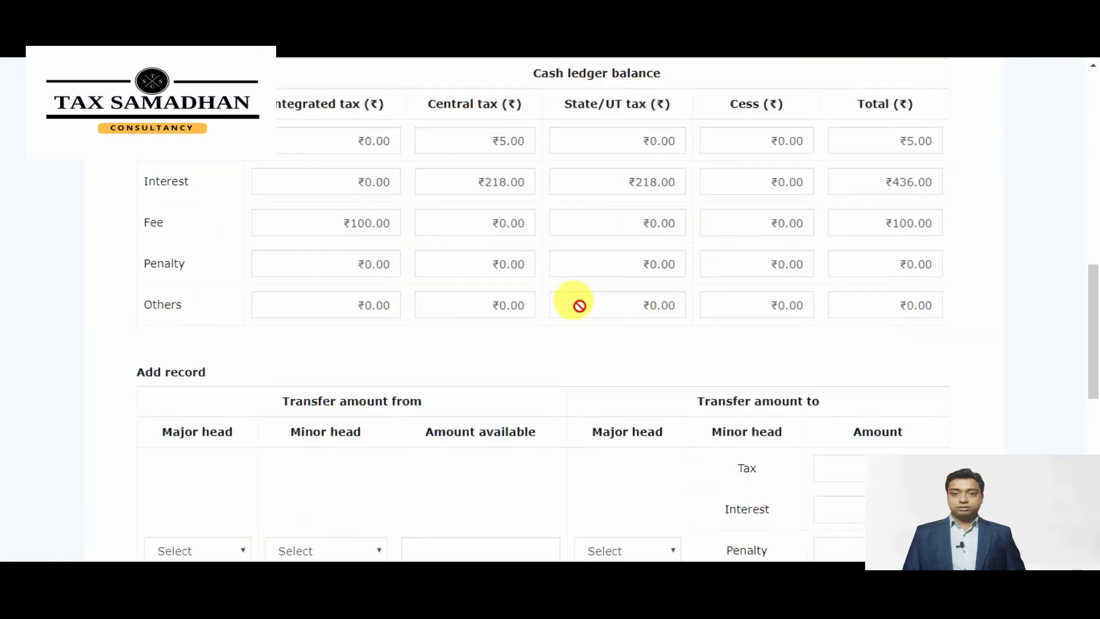
pyautogui.scroll(4, 355, 255)
pyautogui.scroll(-3, 318, 306)
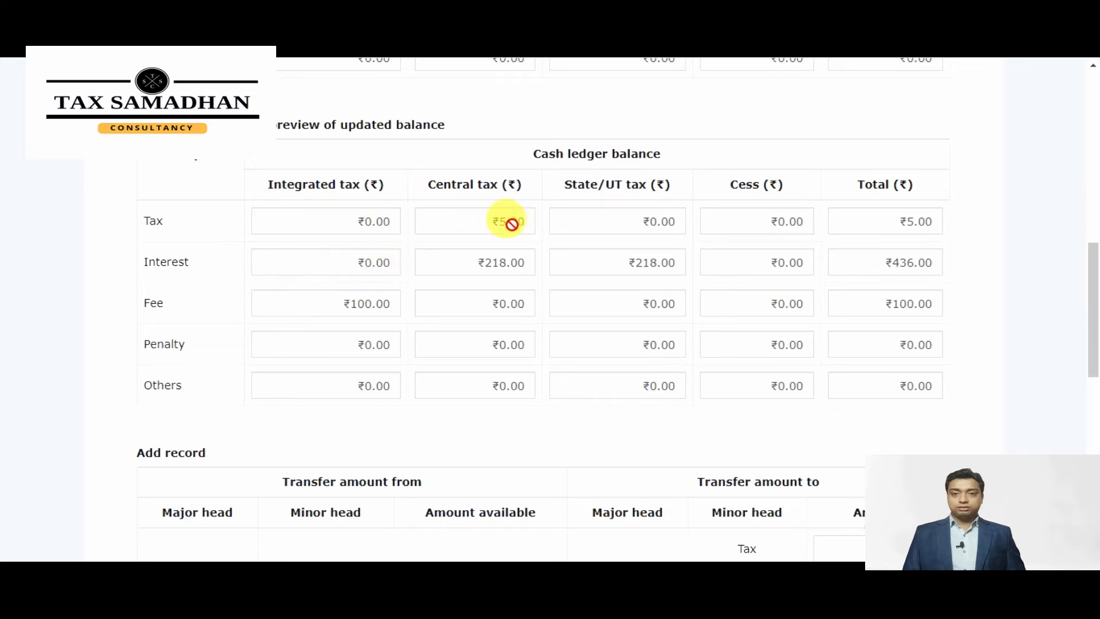
pyautogui.scroll(-10, 524, 224)
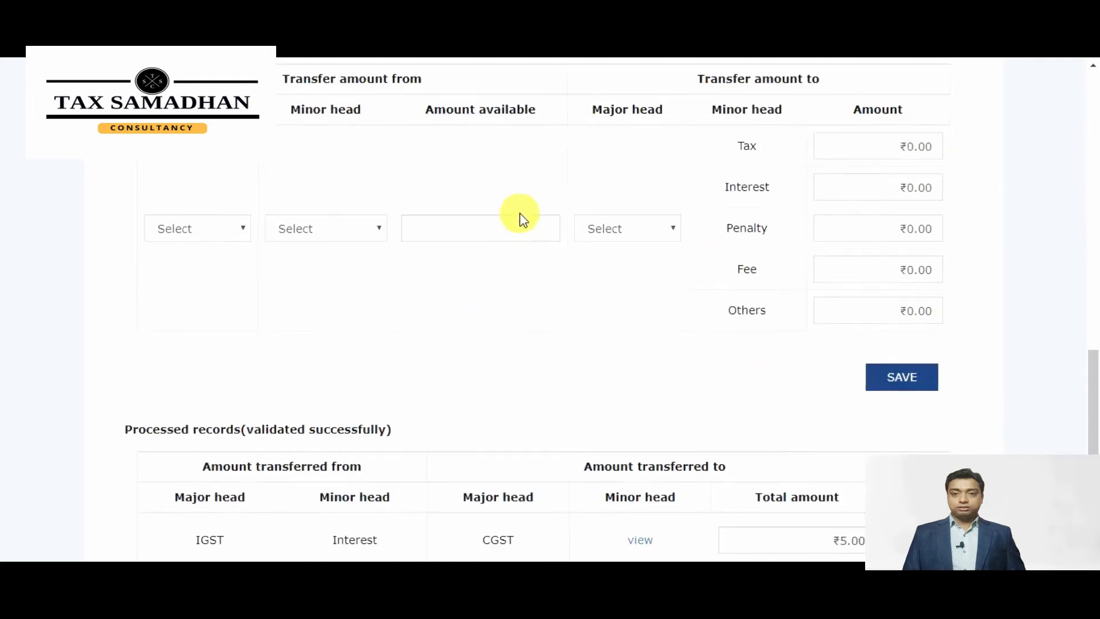
pyautogui.scroll(7, 536, 224)
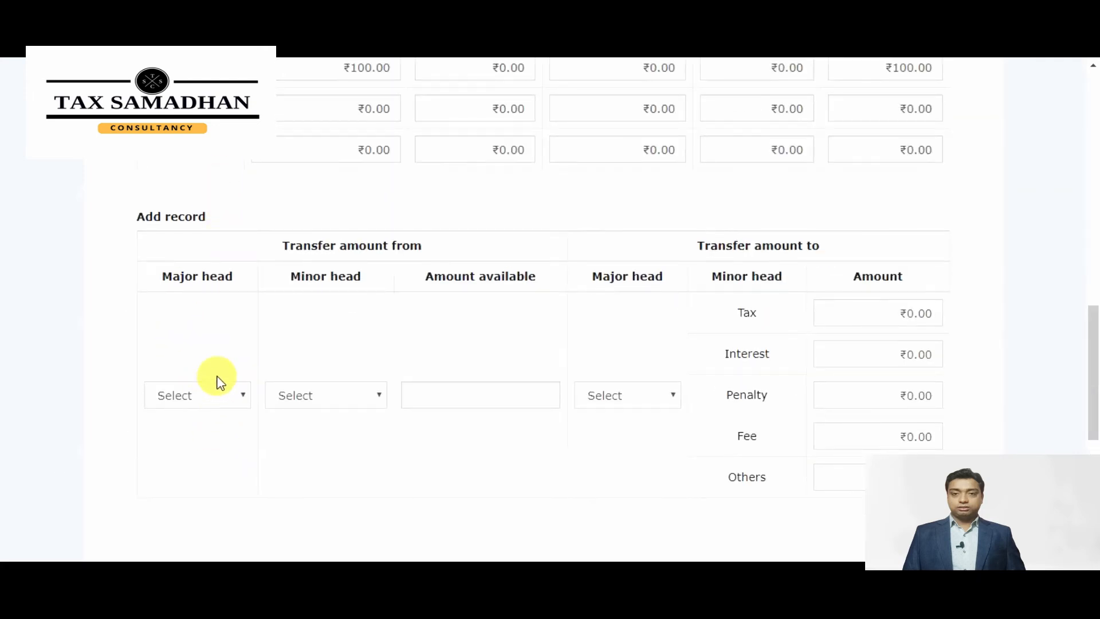
# Start another transfer record with IGST as the source major head and Fee as the source minor head.
pyautogui.scroll(-3, 217, 390)
pyautogui.scroll(2, 401, 69)
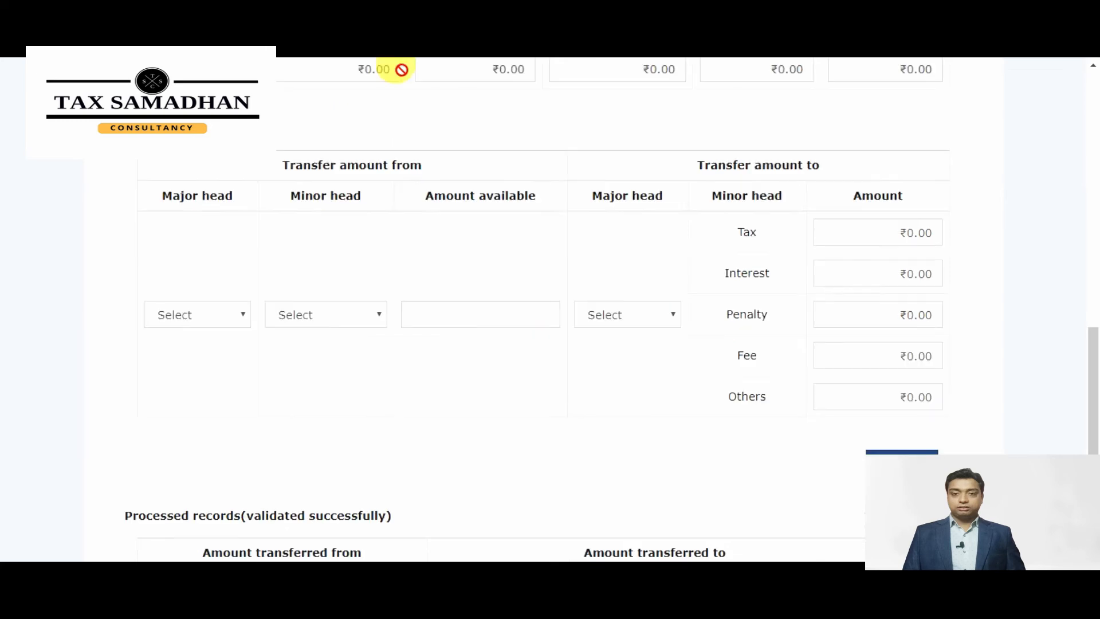
pyautogui.click(208, 325)
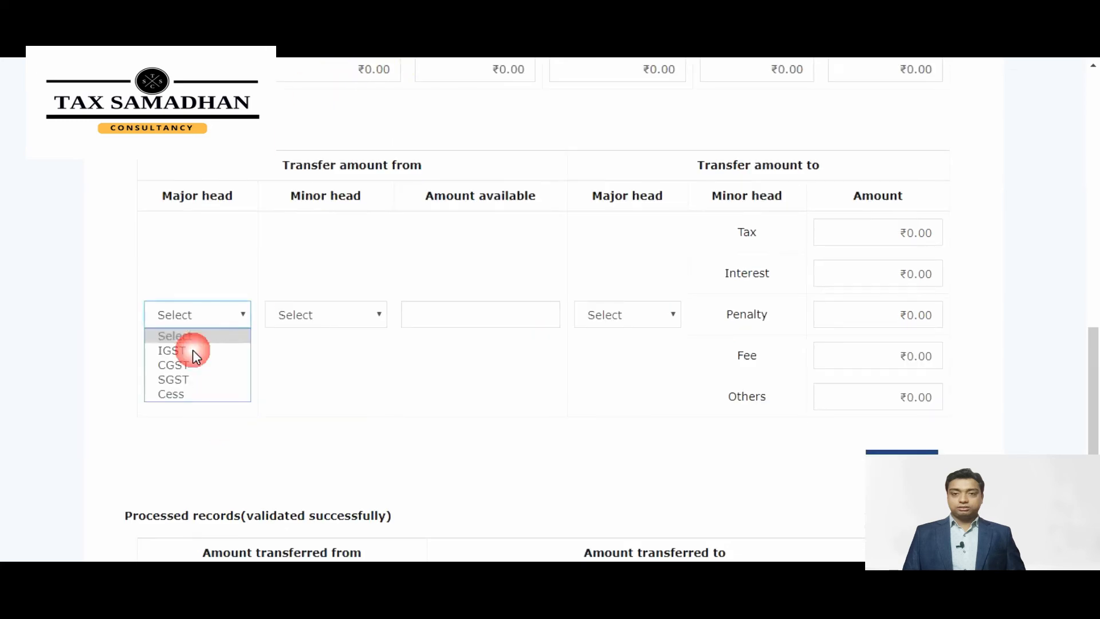
pyautogui.click(189, 351)
pyautogui.click(331, 322)
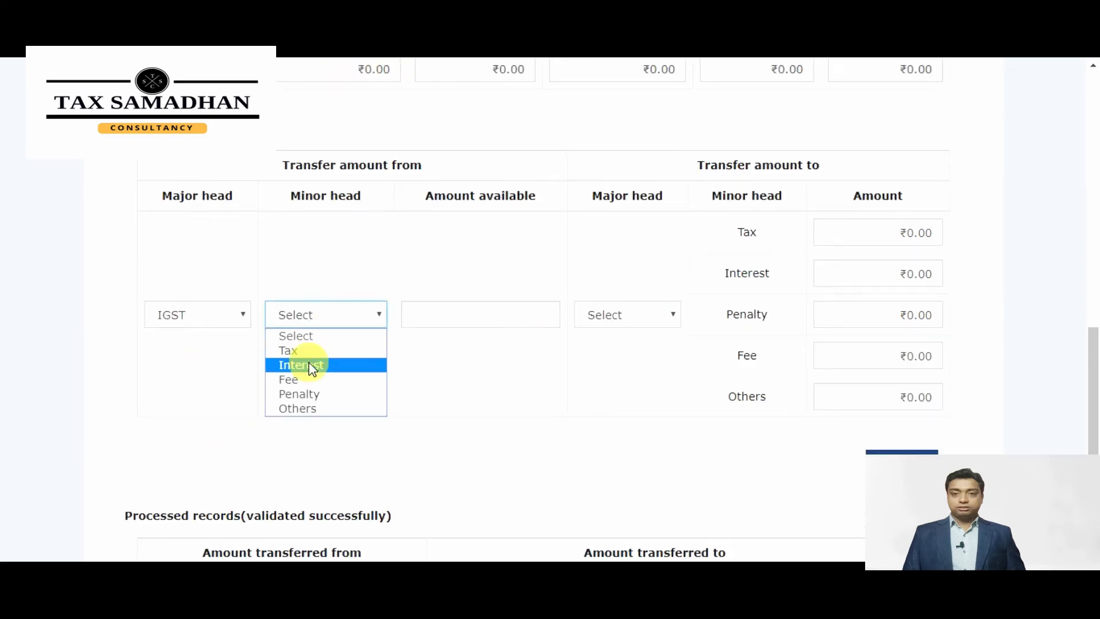
pyautogui.click(304, 380)
# Set the destination major head to CGST with ₹100 under Tax, save and confirm the record, and check the updated balance preview.
pyautogui.click(609, 315)
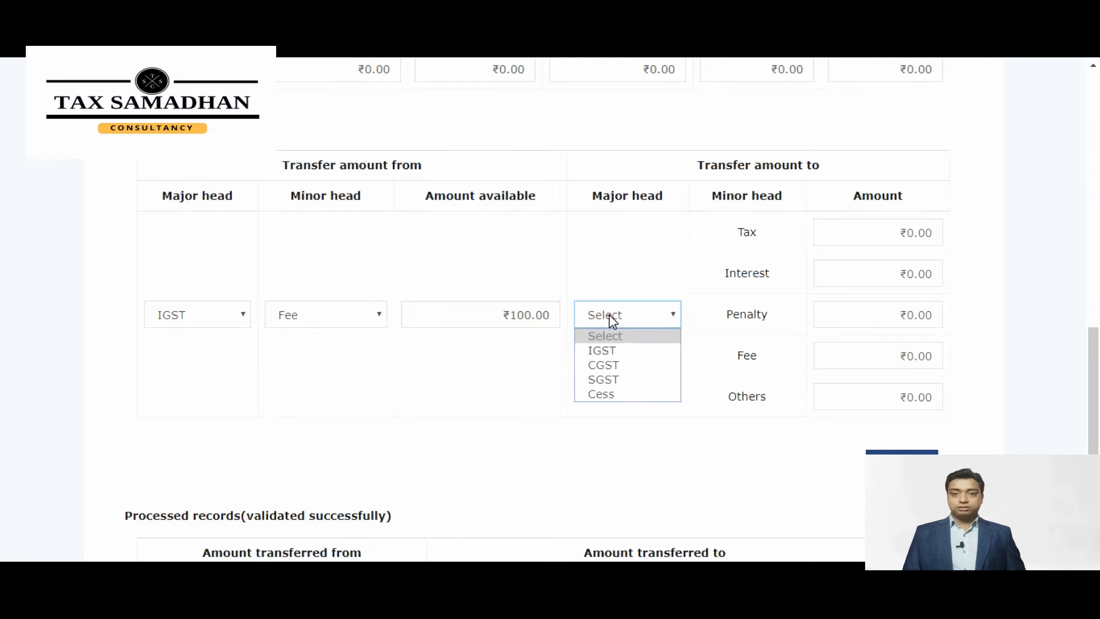
pyautogui.click(605, 375)
pyautogui.click(876, 235)
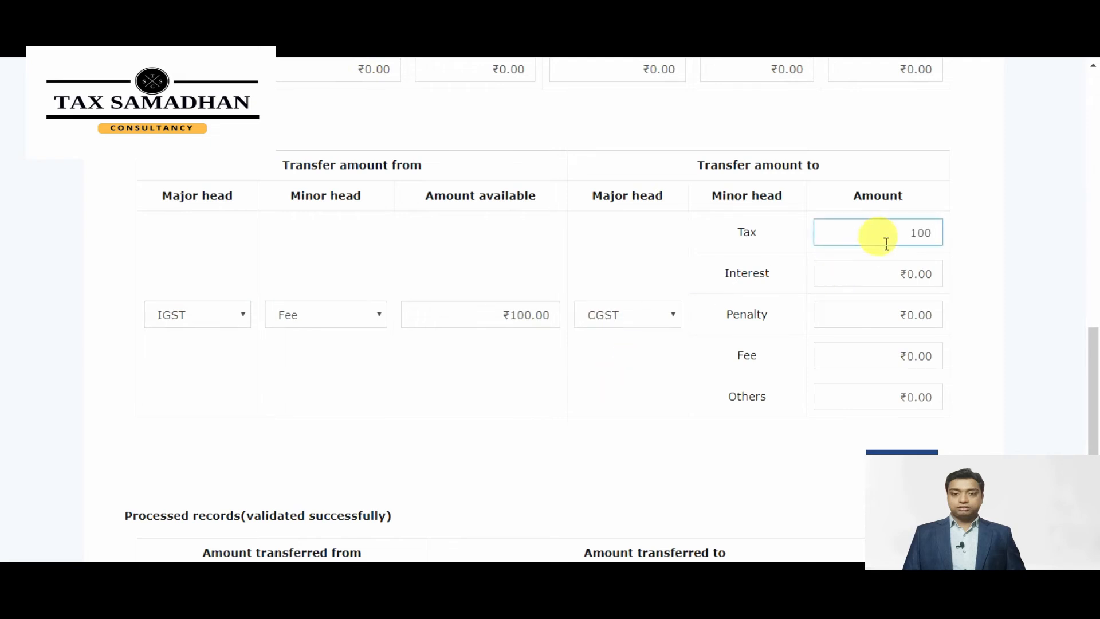
pyautogui.press('Tab')
pyautogui.click(903, 459)
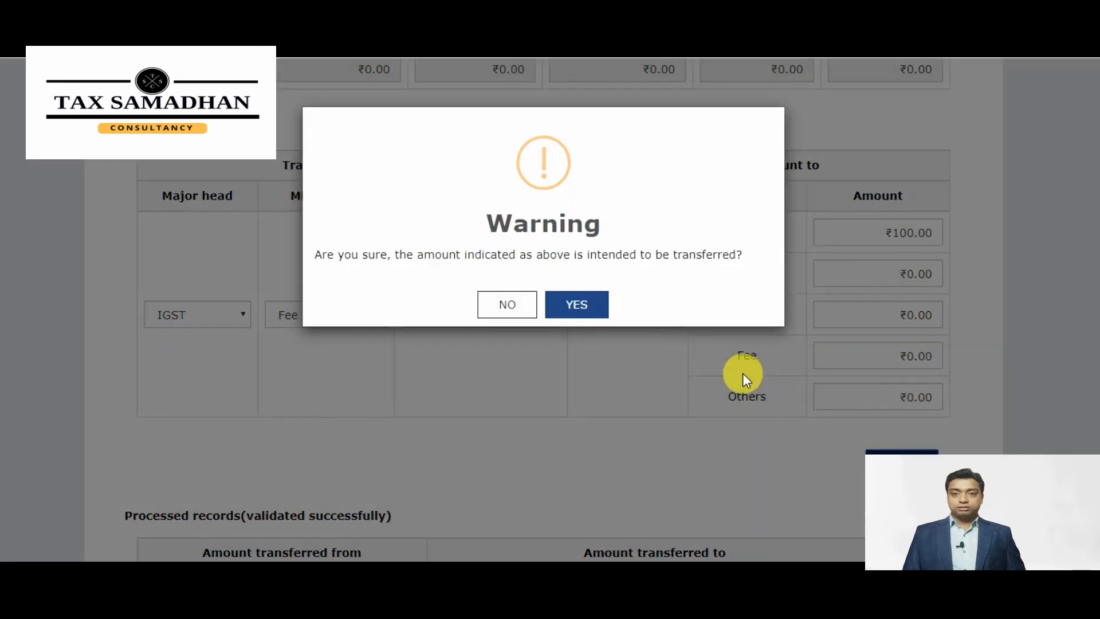
pyautogui.click(596, 309)
pyautogui.scroll(7, 636, 279)
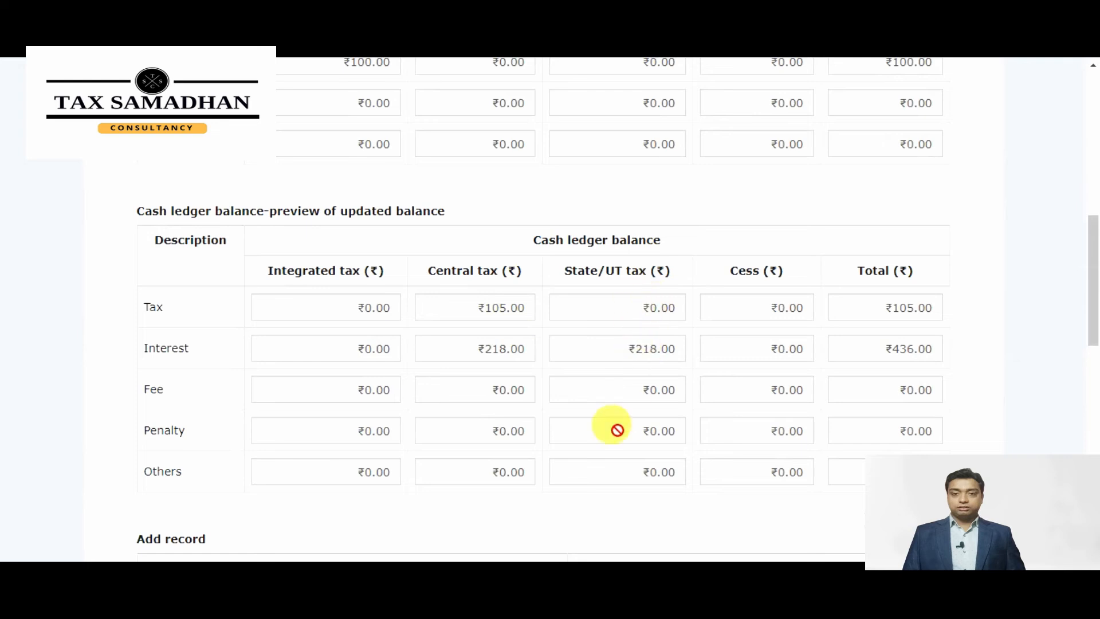
# Start a new transfer record with CGST as the source major head and Interest as the source minor head.
pyautogui.scroll(-1, 684, 334)
pyautogui.scroll(-10, 683, 334)
pyautogui.scroll(1, 251, 207)
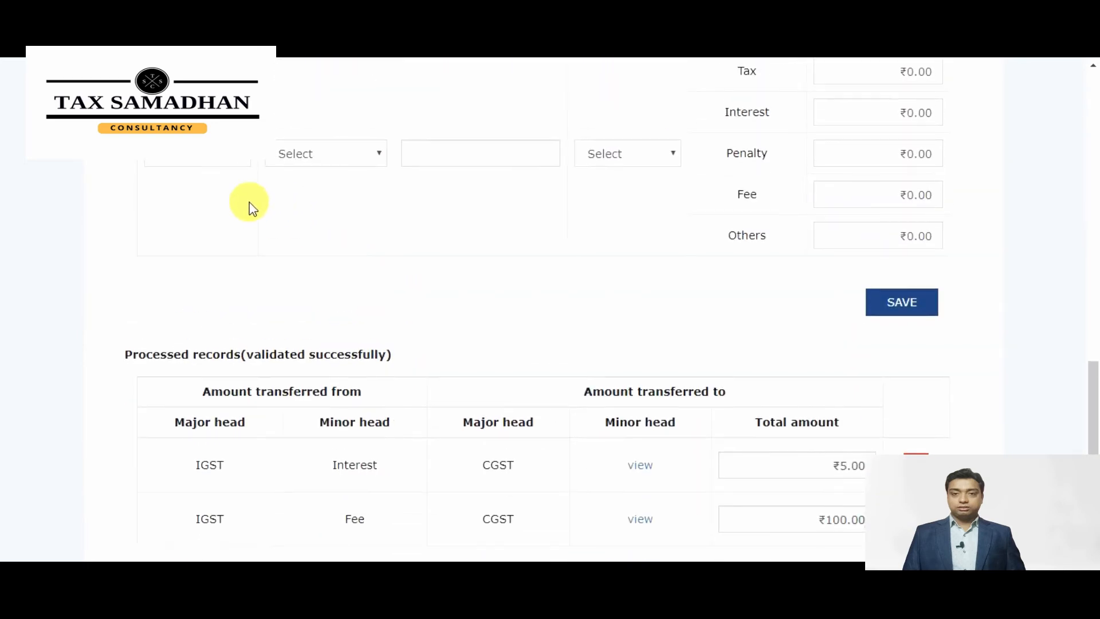
pyautogui.click(218, 163)
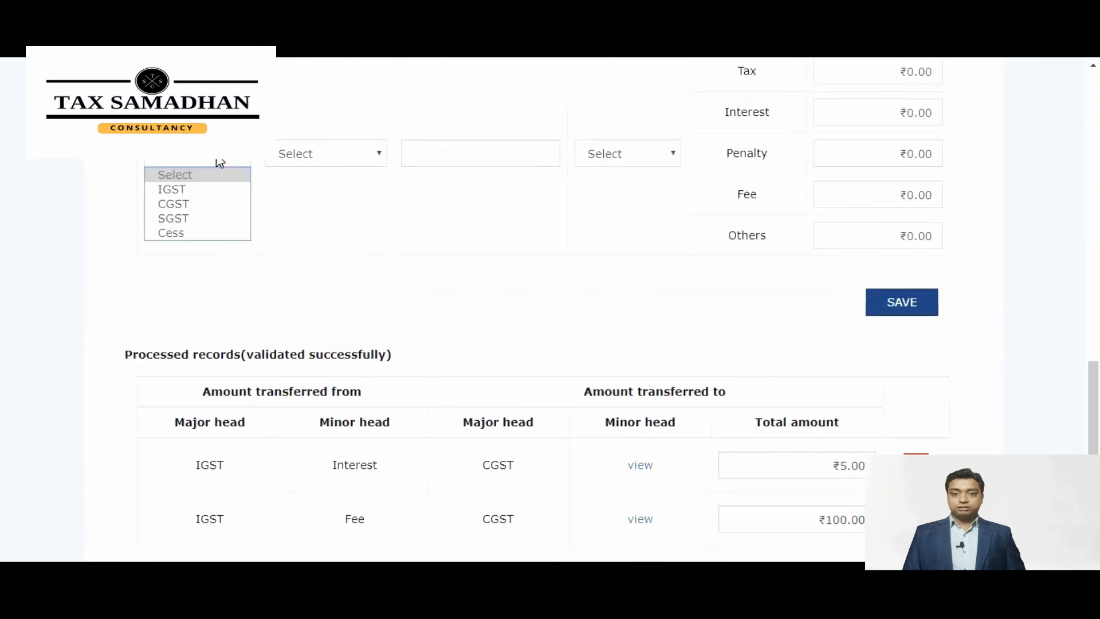
pyautogui.click(185, 204)
pyautogui.click(315, 153)
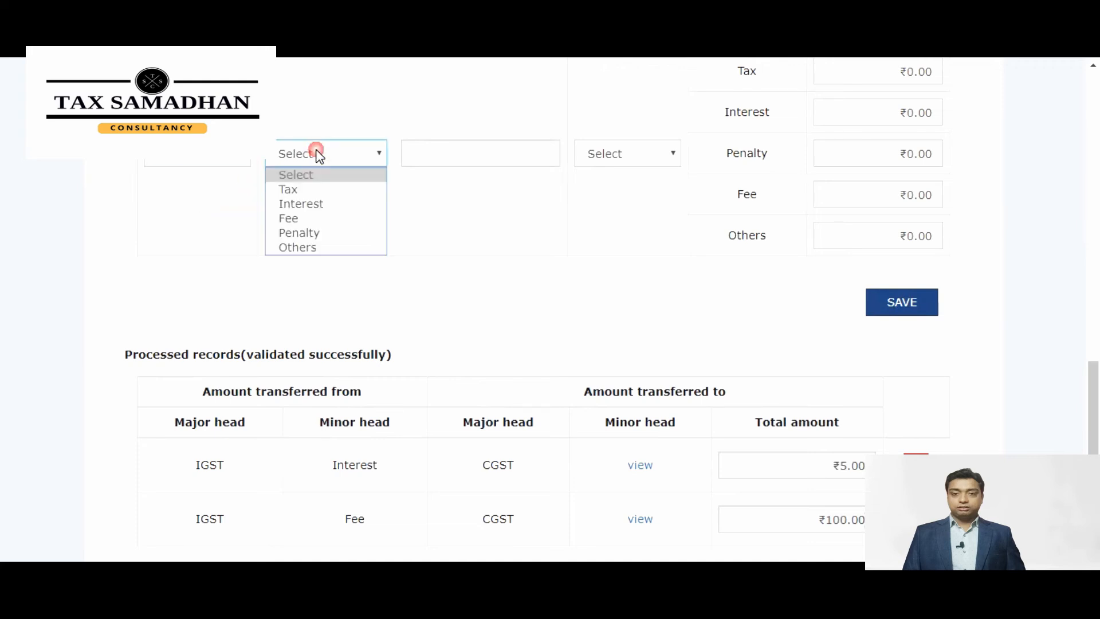
pyautogui.click(304, 205)
# Set the destination major head to CGST with ₹218 under Tax, and save and confirm the CGST interest transfer record.
pyautogui.click(631, 163)
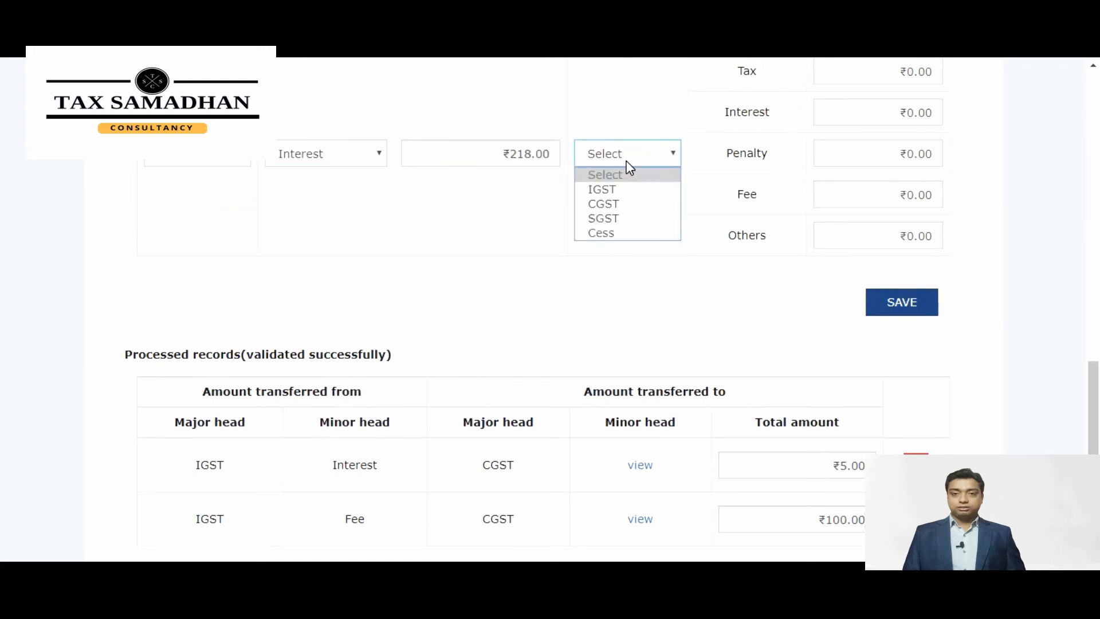
pyautogui.click(629, 198)
pyautogui.scroll(3, 839, 133)
pyautogui.click(875, 241)
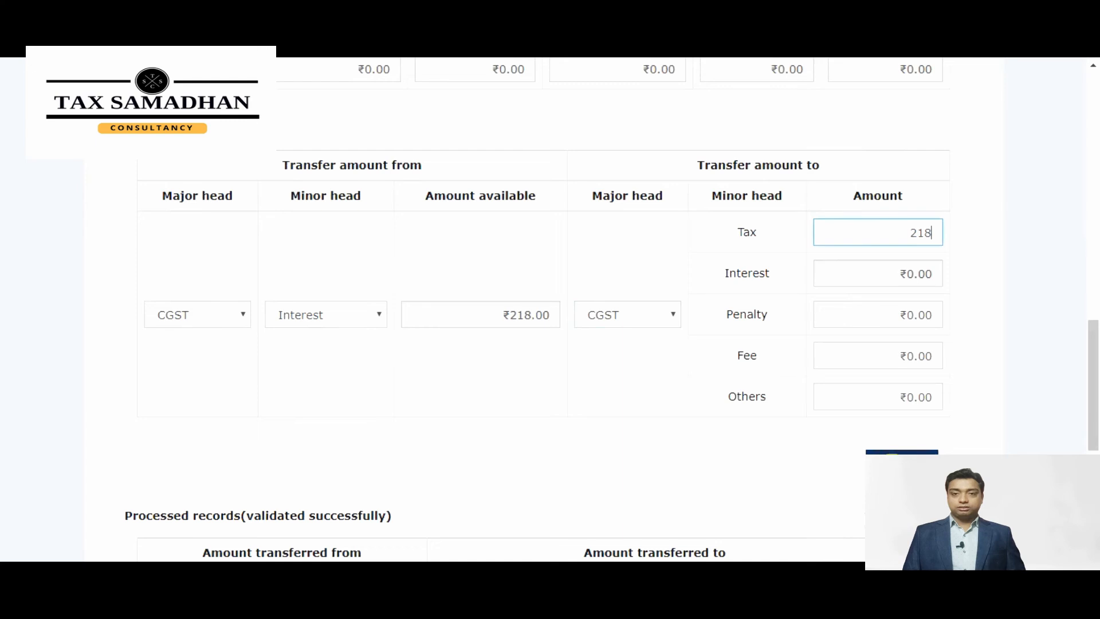
pyautogui.click(902, 461)
pyautogui.click(559, 307)
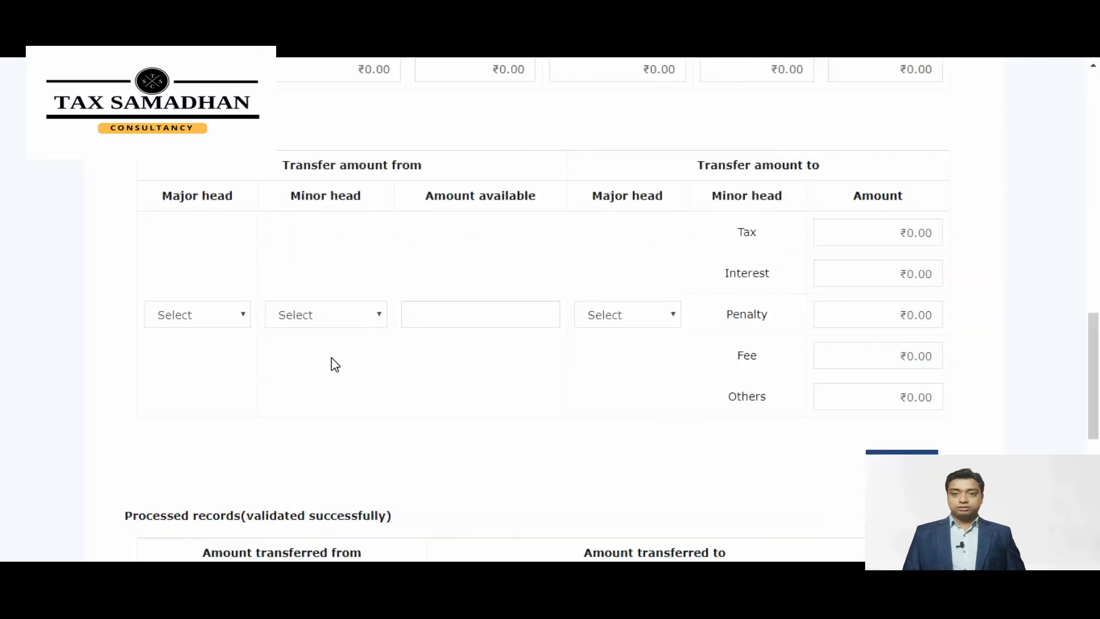
# Start another transfer record with SGST as the source major head and Interest as the source minor head.
pyautogui.click(196, 314)
pyautogui.click(170, 377)
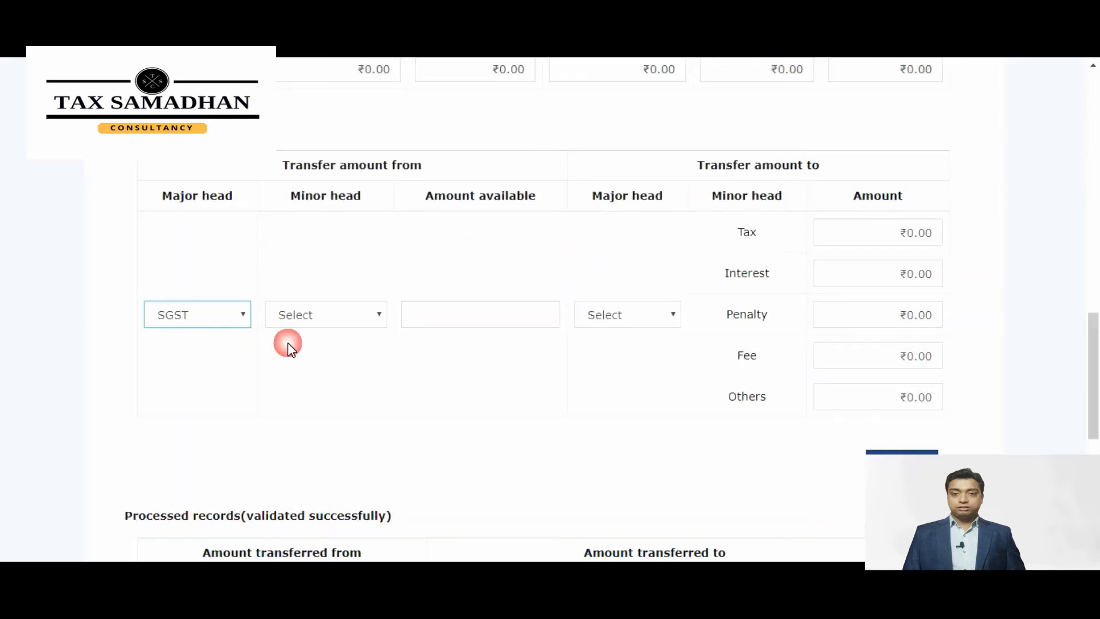
pyautogui.click(318, 320)
pyautogui.click(302, 362)
# Set the destination major head to SGST with ₹218 under Tax, and save and confirm the SGST interest transfer record.
pyautogui.click(640, 319)
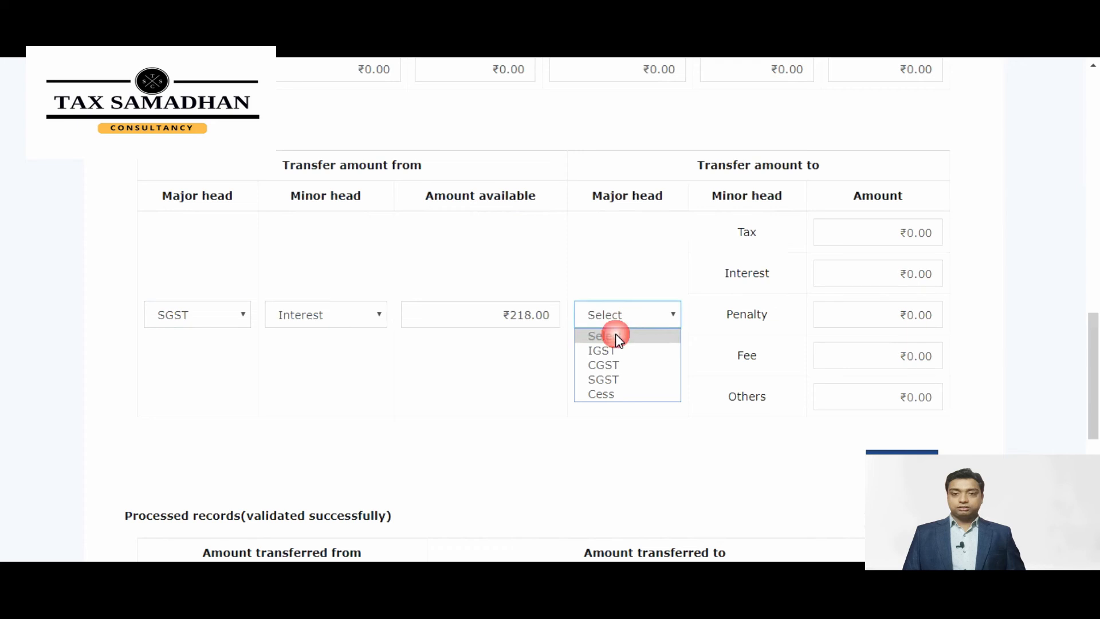
pyautogui.click(602, 379)
pyautogui.click(906, 234)
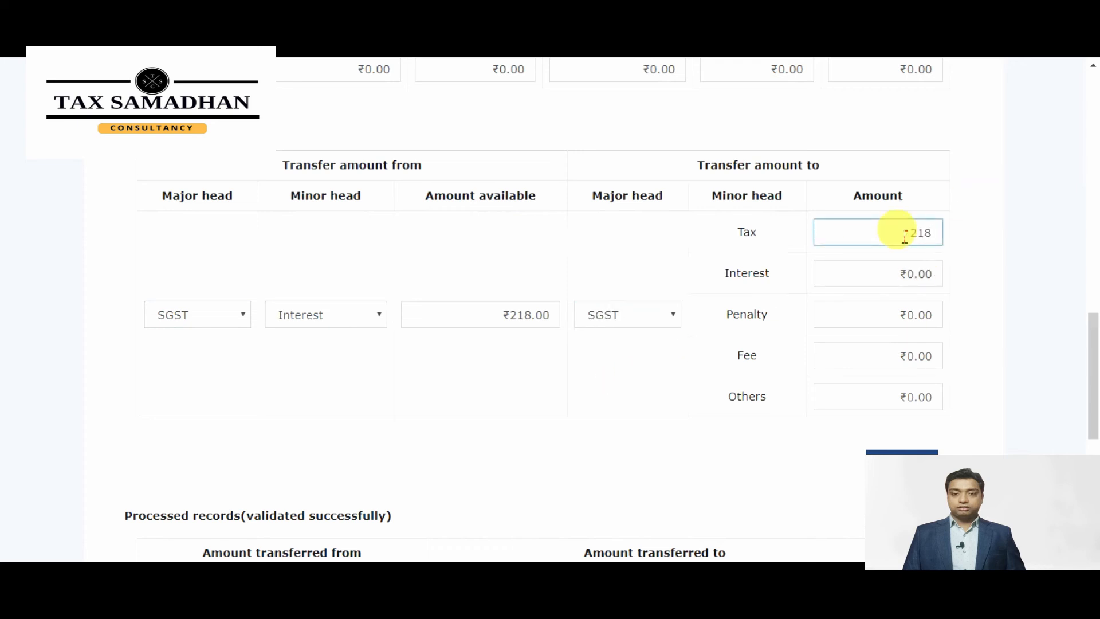
pyautogui.write('218')
pyautogui.click(971, 195)
pyautogui.scroll(-3, 940, 407)
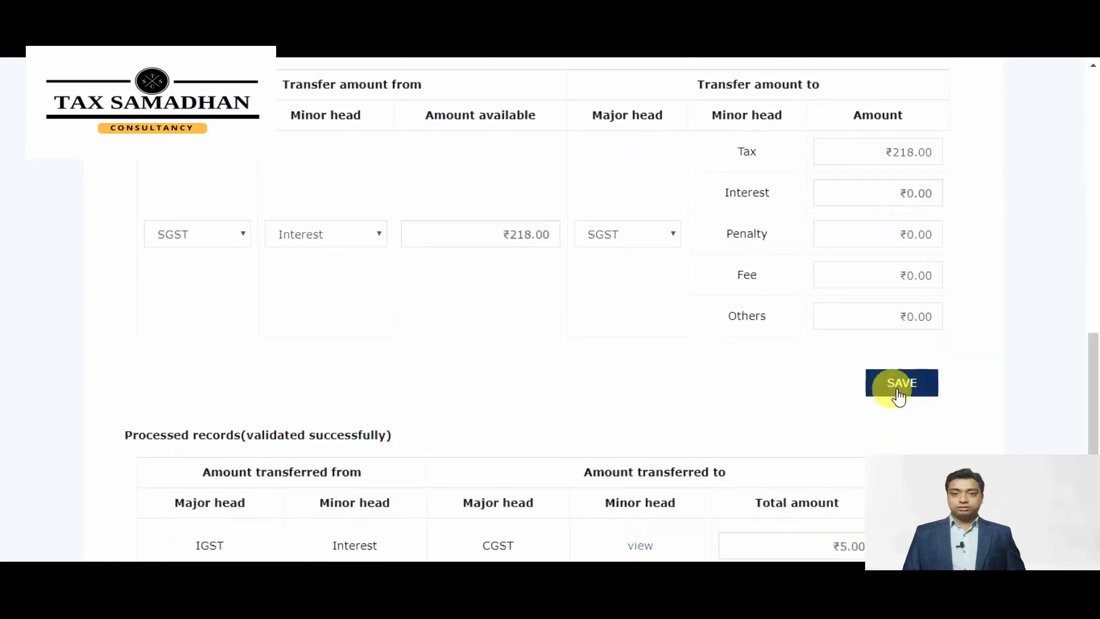
pyautogui.click(891, 387)
pyautogui.click(570, 307)
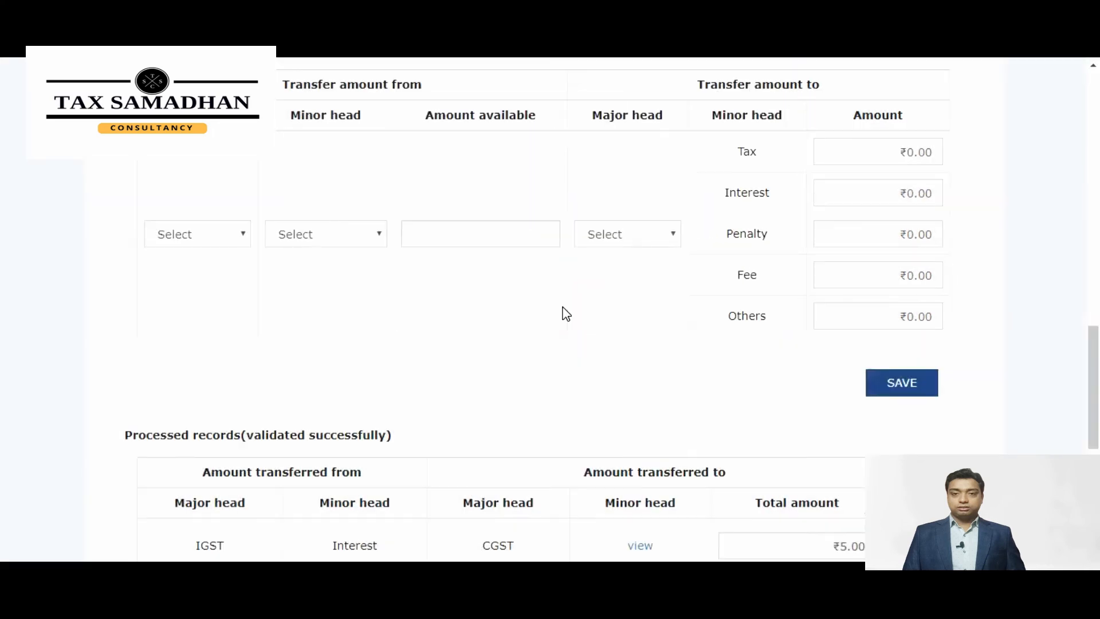
# Examine the processed transfer records and compare them with the preview of the updated cash ledger balance.
pyautogui.scroll(-6, 579, 305)
pyautogui.scroll(3, 688, 241)
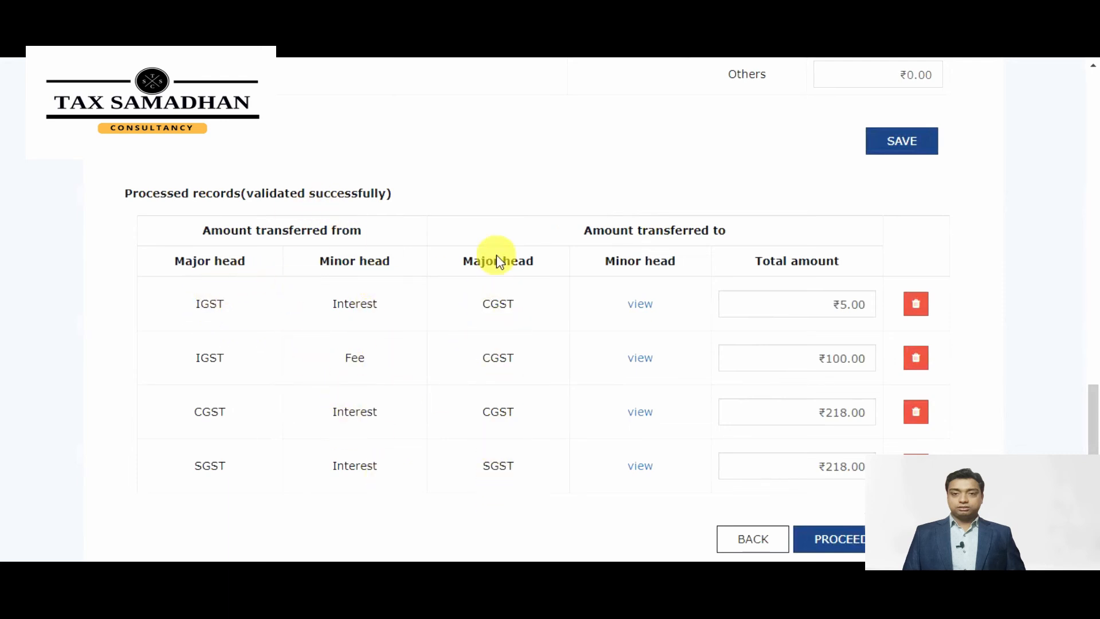
pyautogui.scroll(8, 847, 336)
pyautogui.scroll(2, 847, 336)
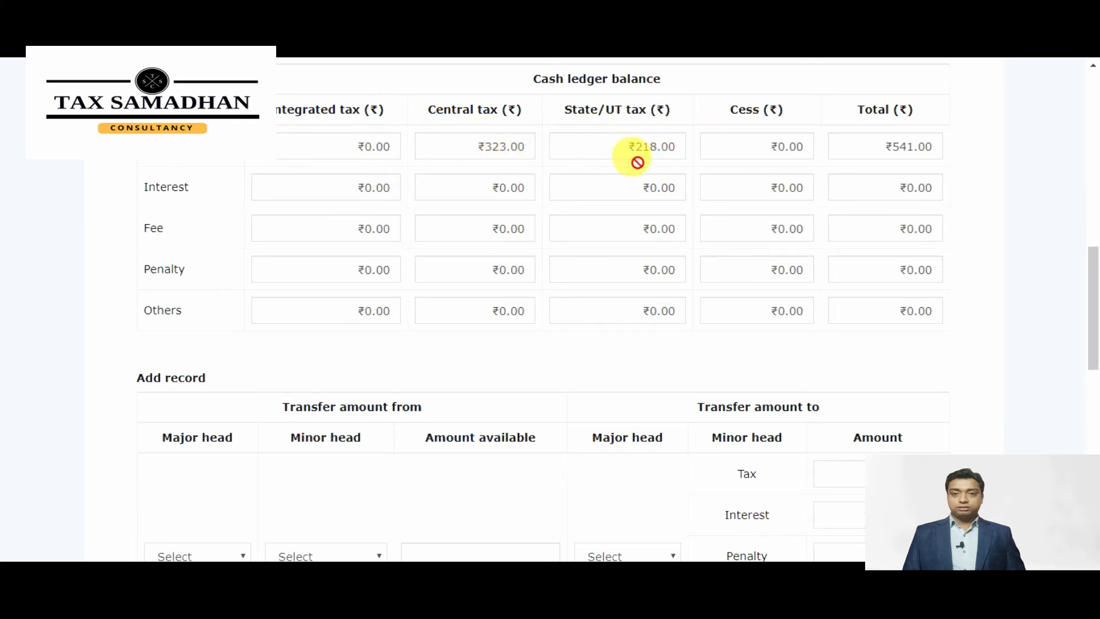
pyautogui.scroll(-7, 688, 166)
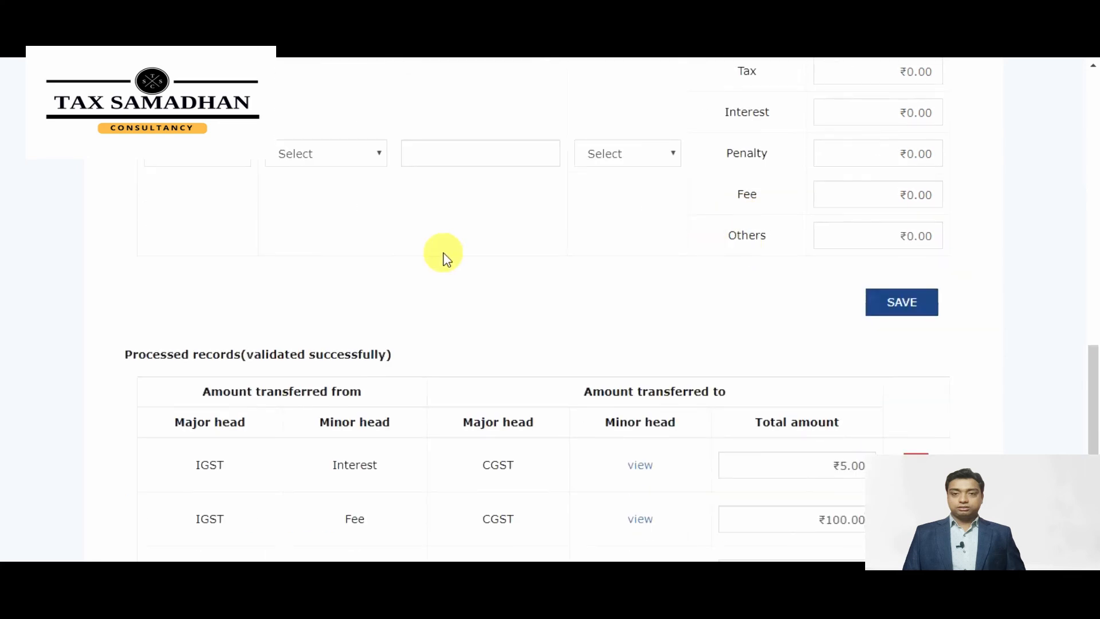
pyautogui.scroll(7, 444, 255)
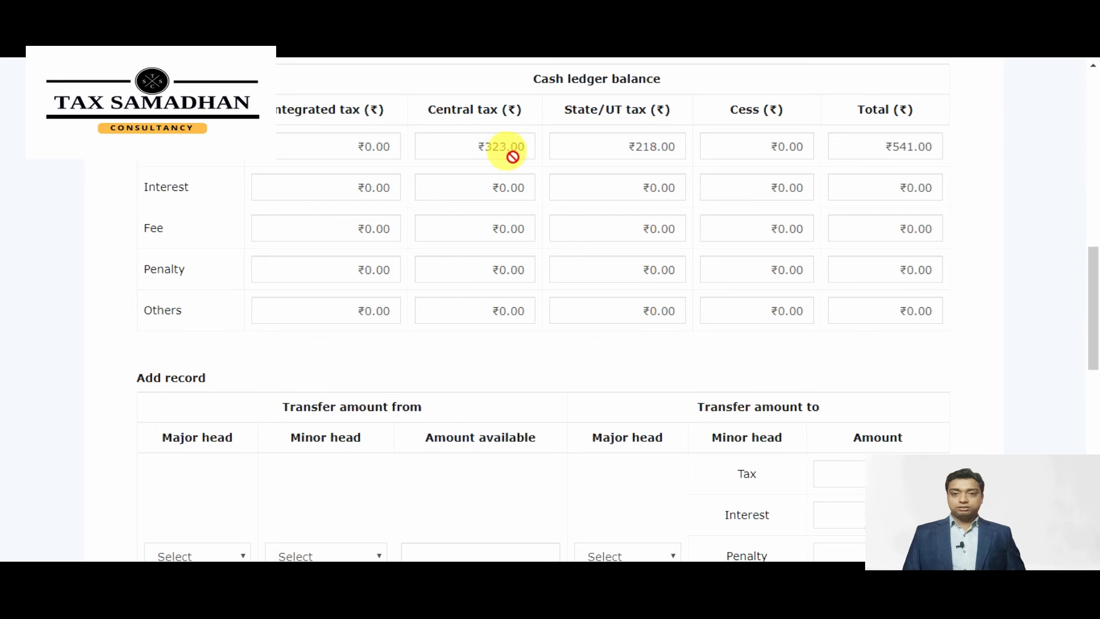
# Proceed with the processed transfer records and review the updated cash ledger preview down to the verification section.
pyautogui.scroll(-10, 513, 155)
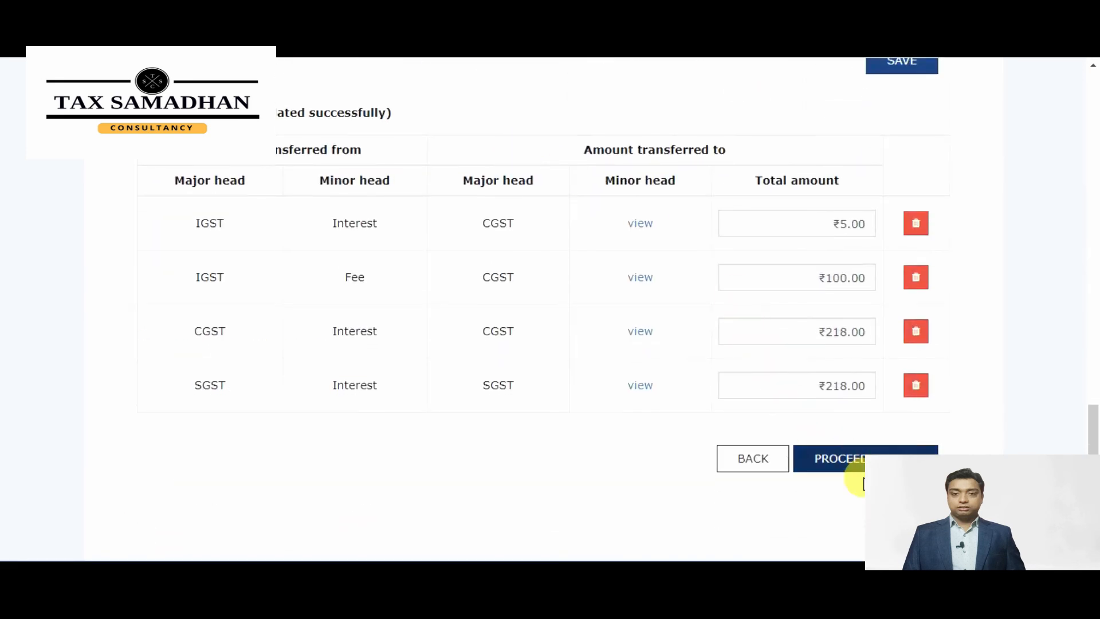
pyautogui.click(837, 458)
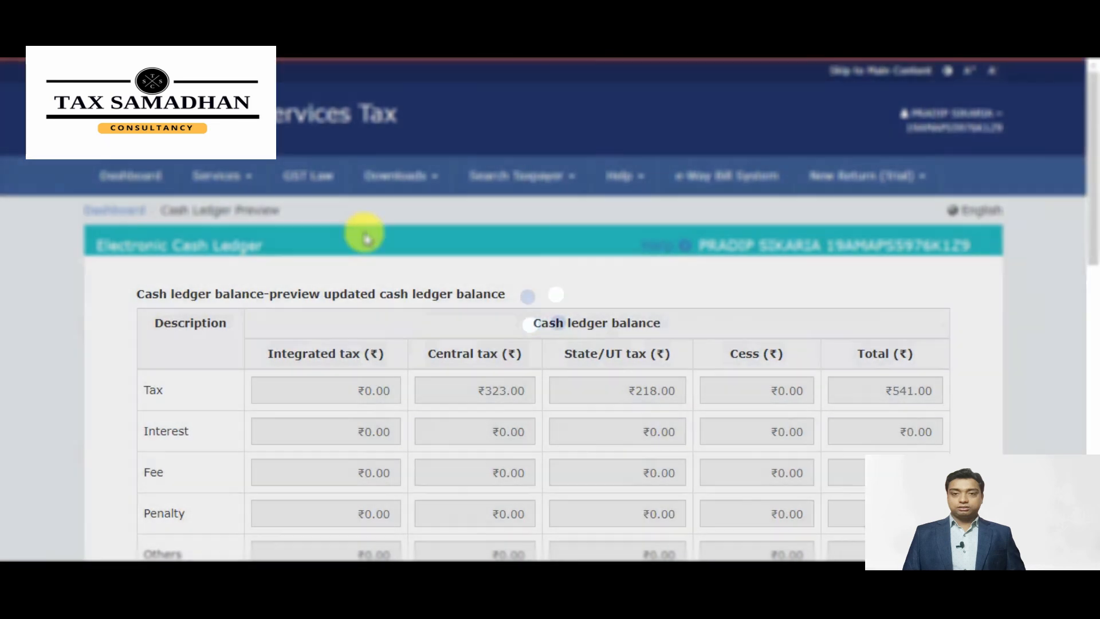
pyautogui.scroll(-6, 541, 270)
pyautogui.scroll(-5, 543, 271)
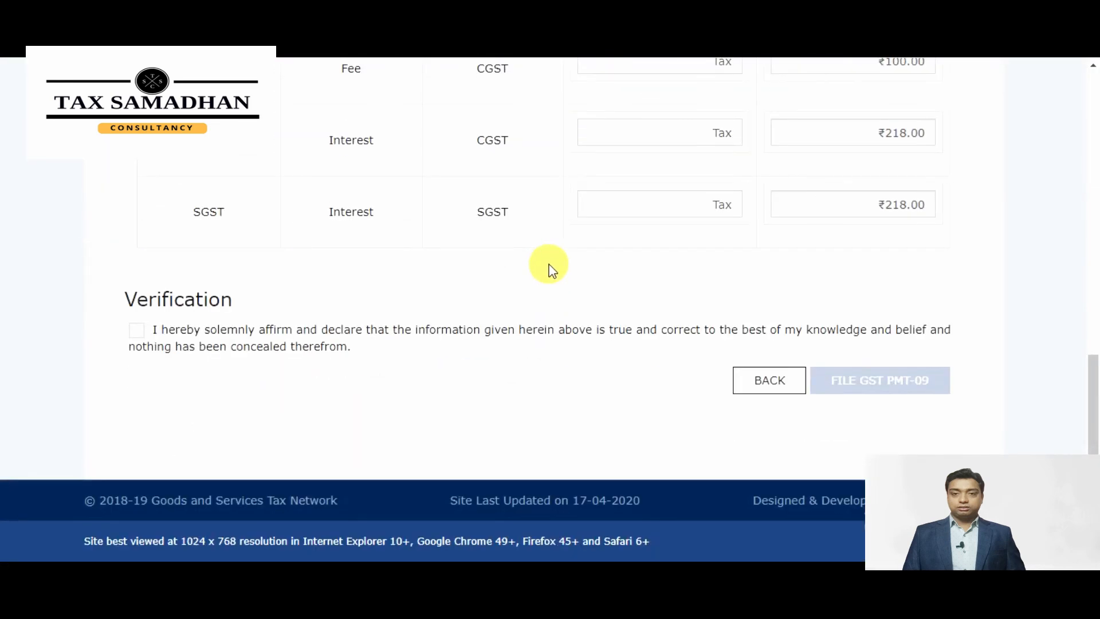
# Affirm the verification declaration, choose the signatory, and submit GST PMT-09 for filing.
pyautogui.click(137, 331)
pyautogui.click(184, 395)
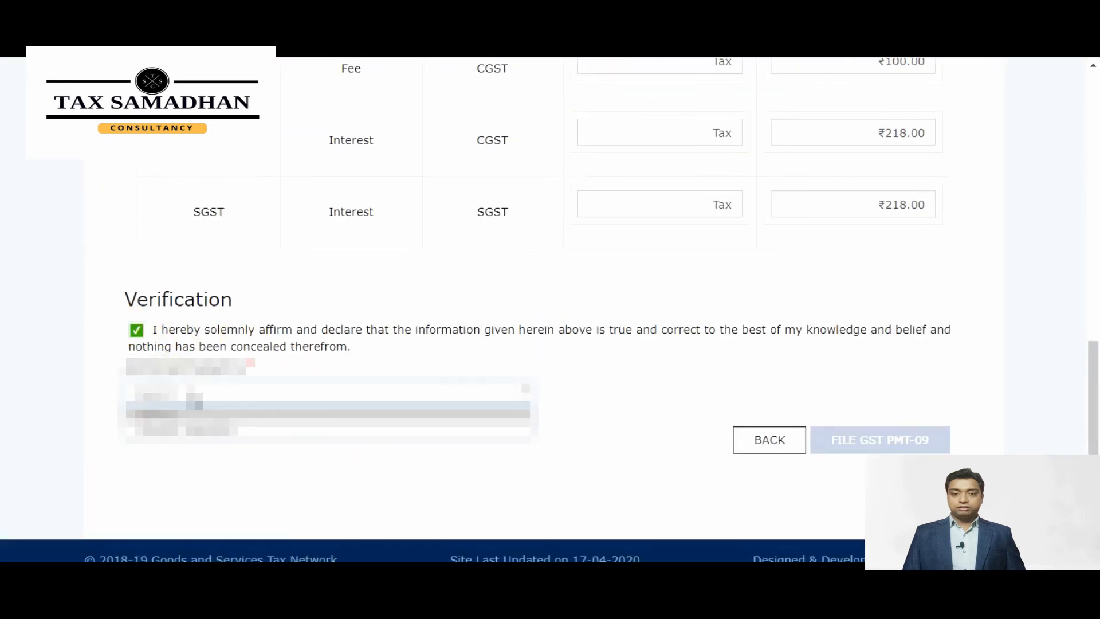
pyautogui.click(182, 429)
pyautogui.click(891, 440)
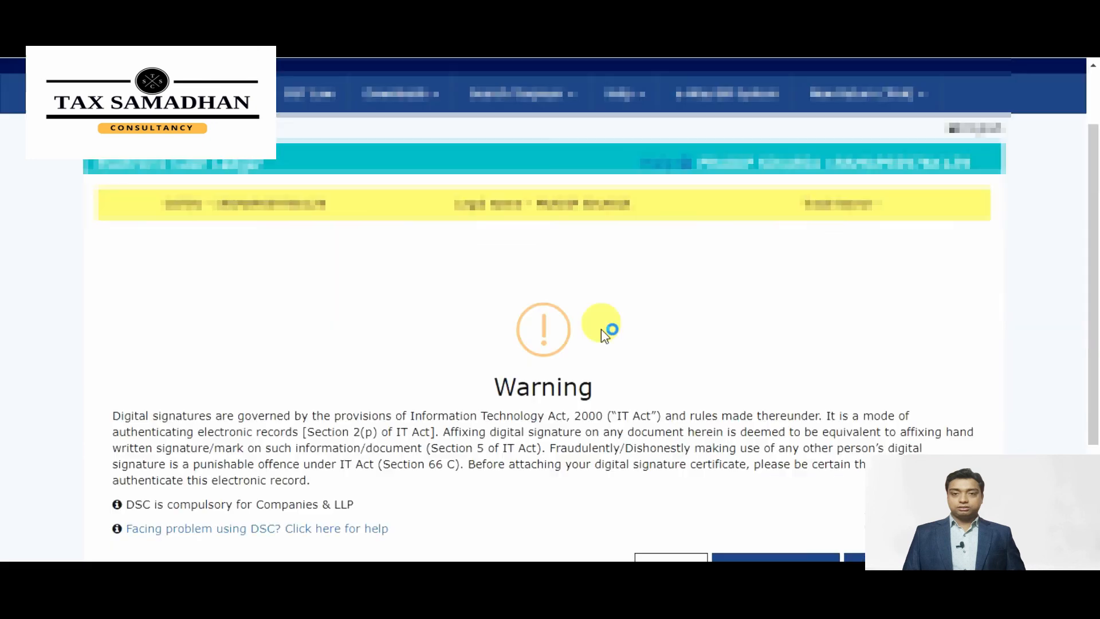
# Review the digital signature notice and choose to file the form with EVC.
pyautogui.scroll(-3, 647, 331)
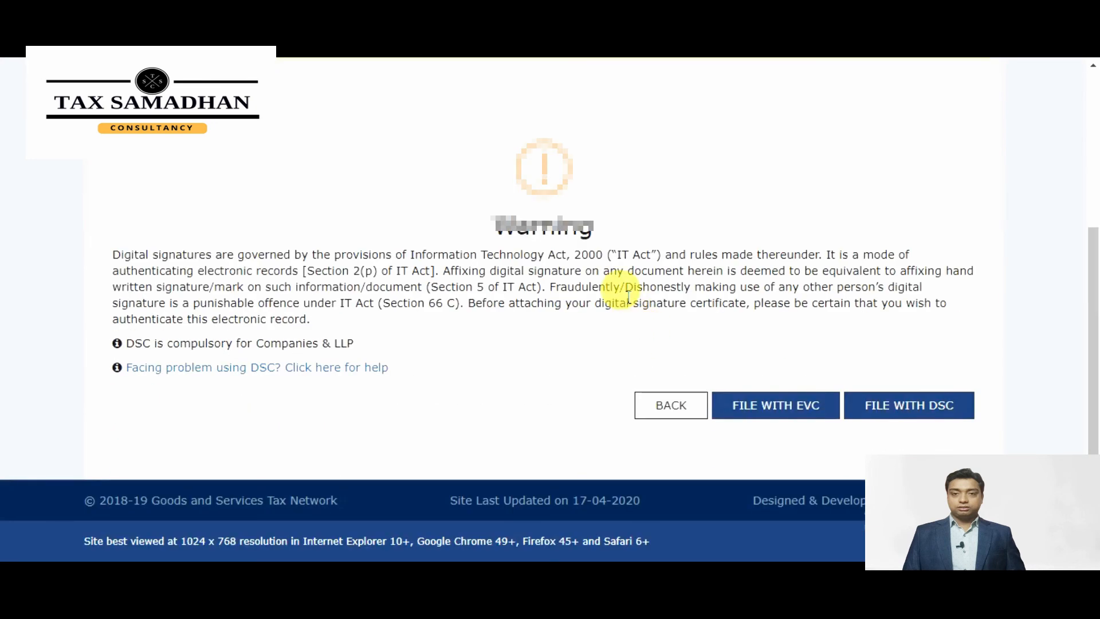
pyautogui.scroll(2, 628, 297)
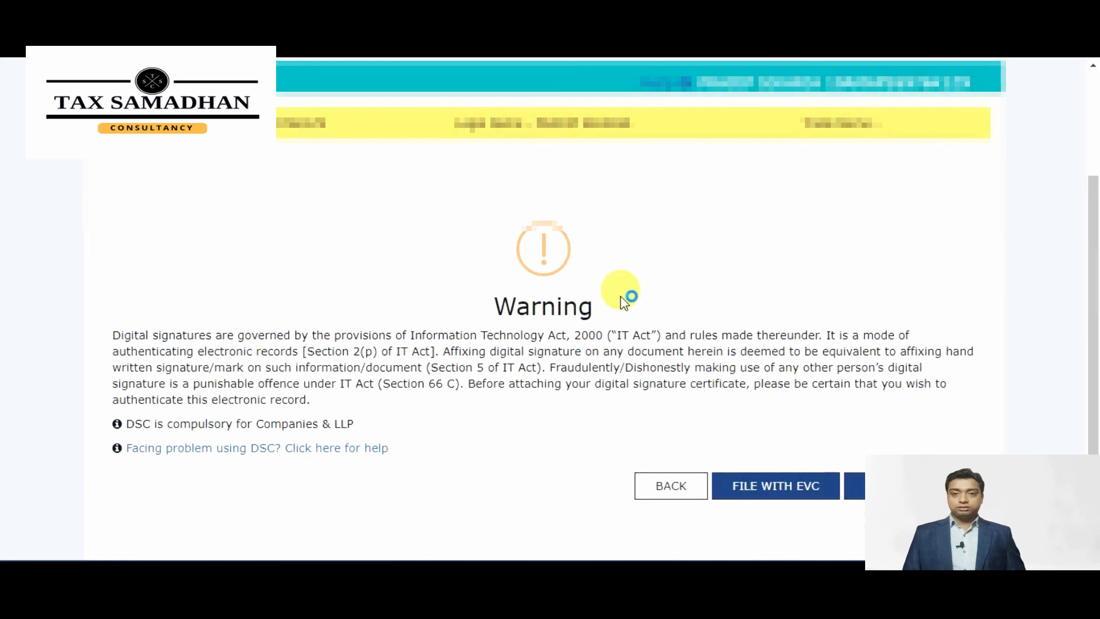
pyautogui.click(773, 494)
pyautogui.click(721, 260)
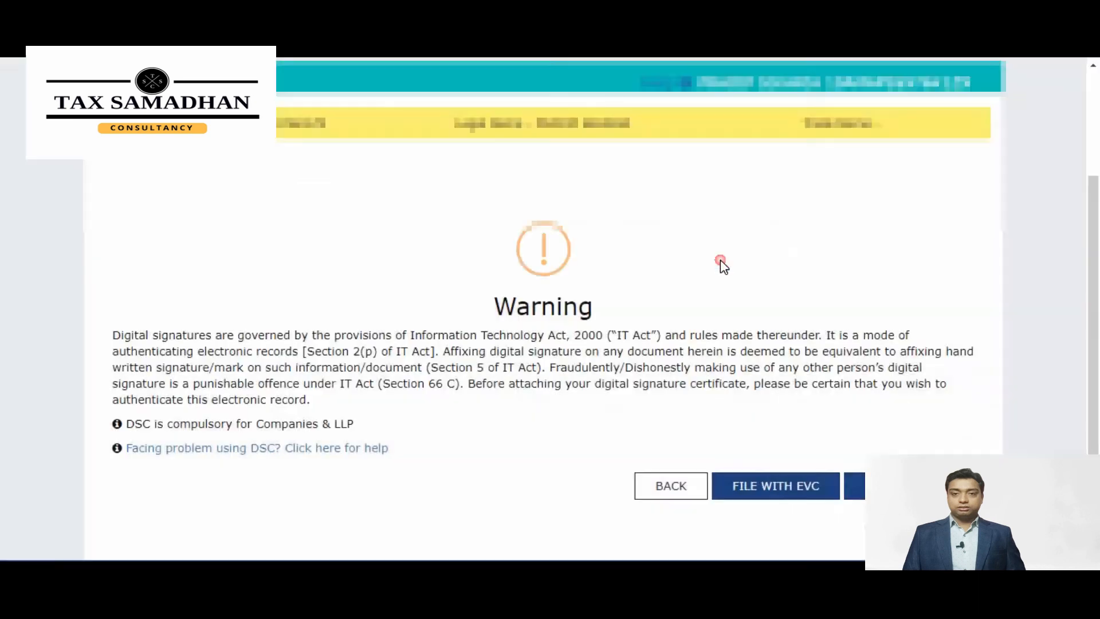
# Enter the one-time password, verify it to complete the filing, and decline saving the password in the browser.
pyautogui.click(419, 216)
pyautogui.write('••••••')
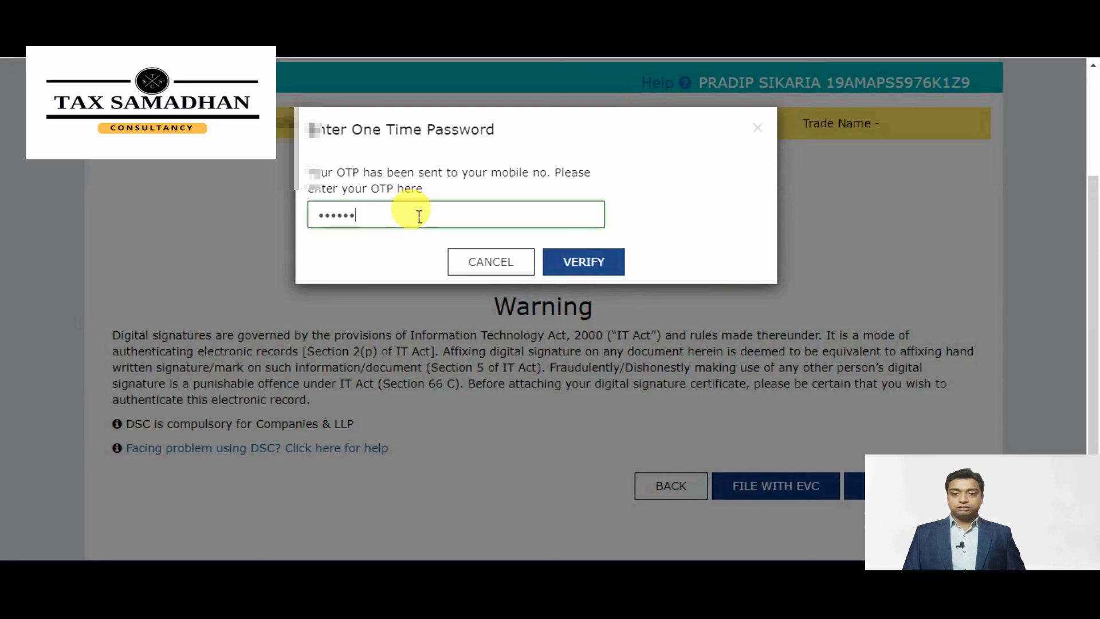
pyautogui.click(582, 262)
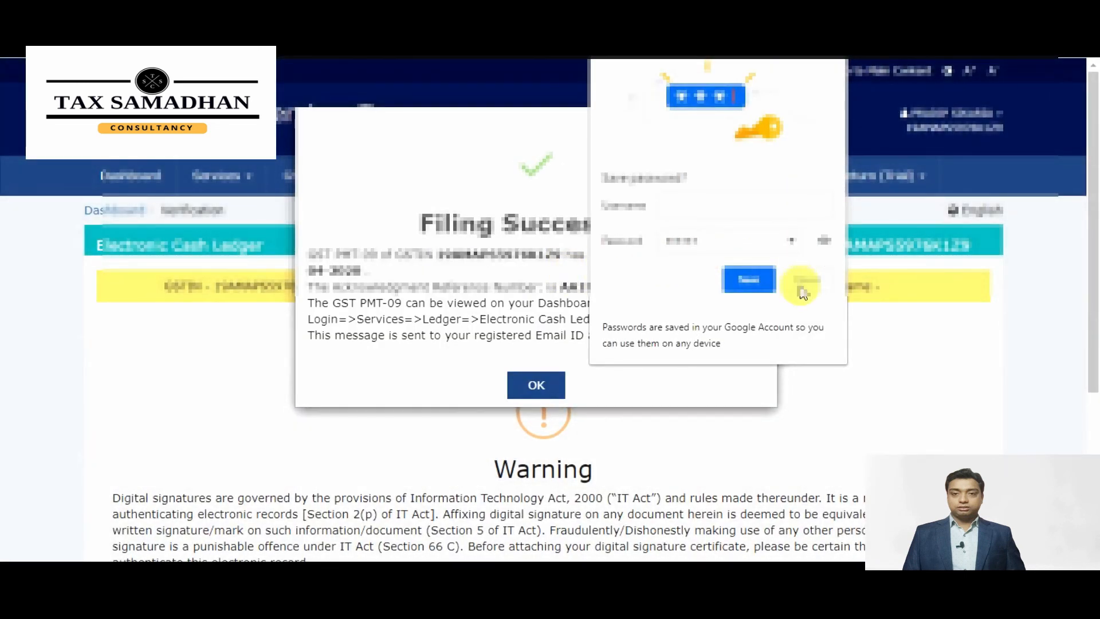
pyautogui.click(806, 279)
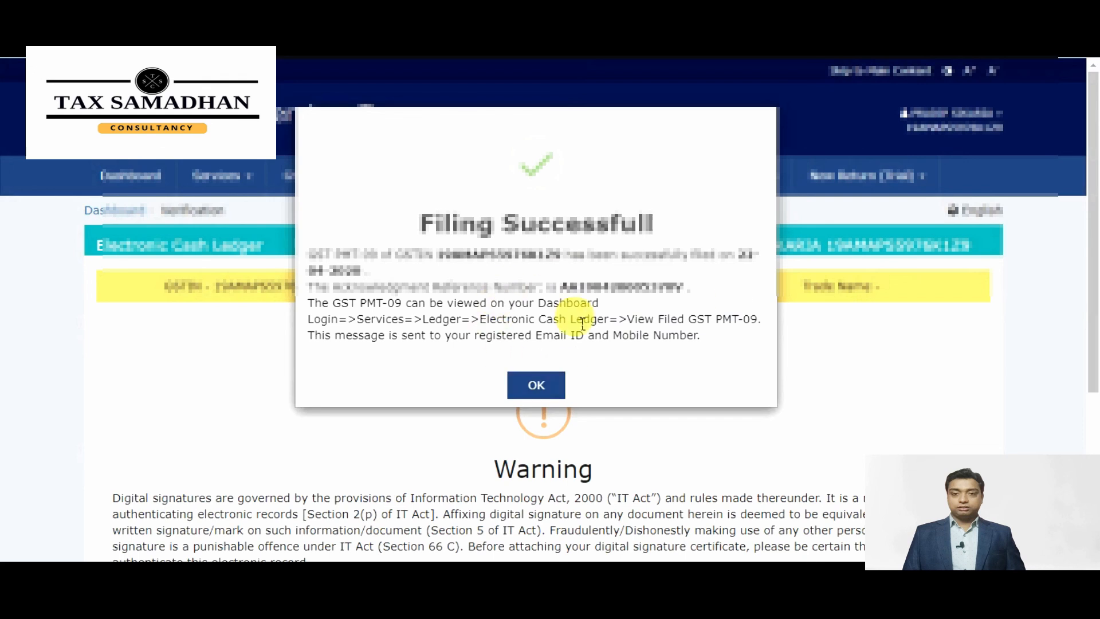